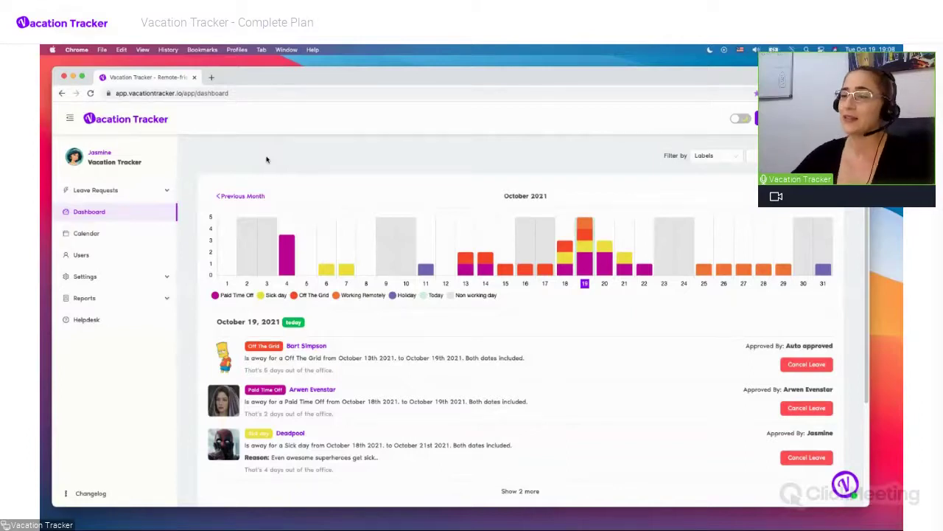
Open your own profile, then the Users page listing active users' departments, locations and roles
{"action": "scroll", "coordinate": [267, 159], "scroll_direction": "down", "scroll_amount": 1}
{"action": "scroll", "coordinate": [267, 159], "scroll_direction": "up", "scroll_amount": 1}
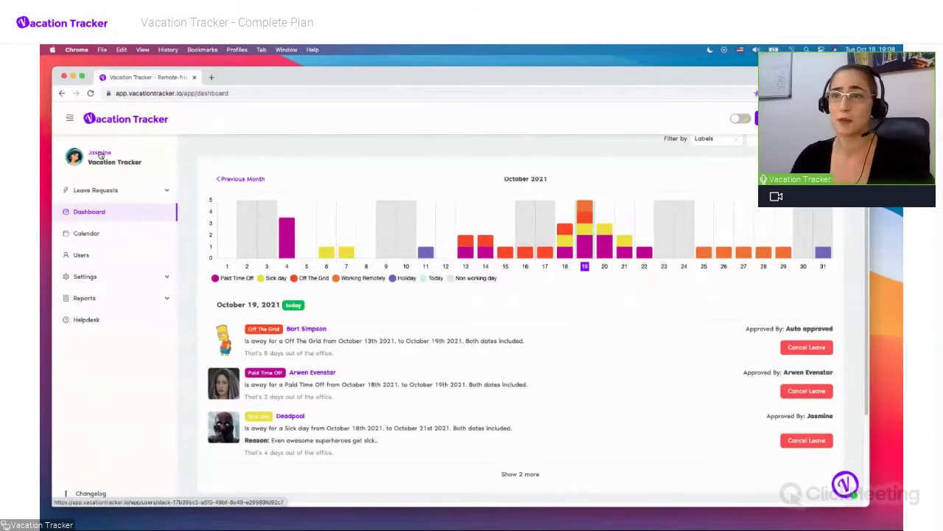
{"action": "left_click", "coordinate": [100, 153]}
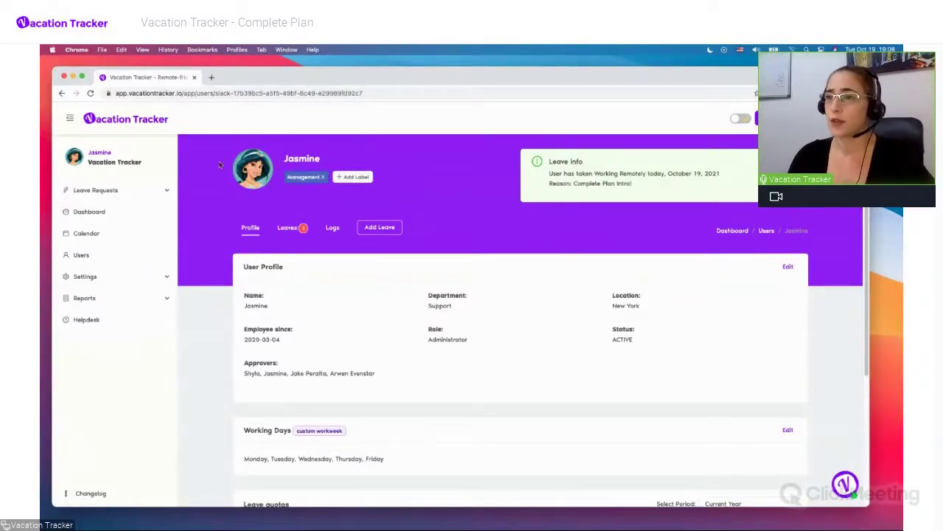
{"action": "left_click", "coordinate": [82, 255]}
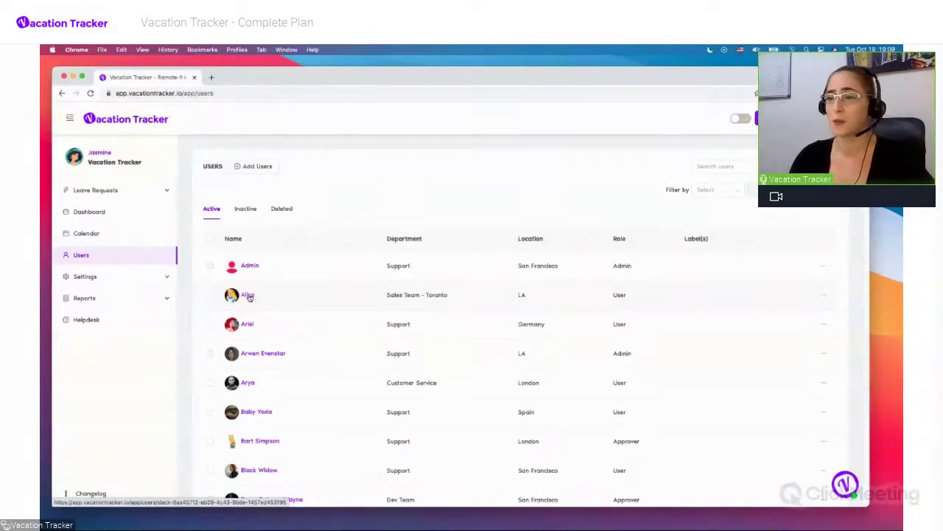
Open the Sales Team user's profile and assign it the existing Management label
{"action": "left_click", "coordinate": [248, 296]}
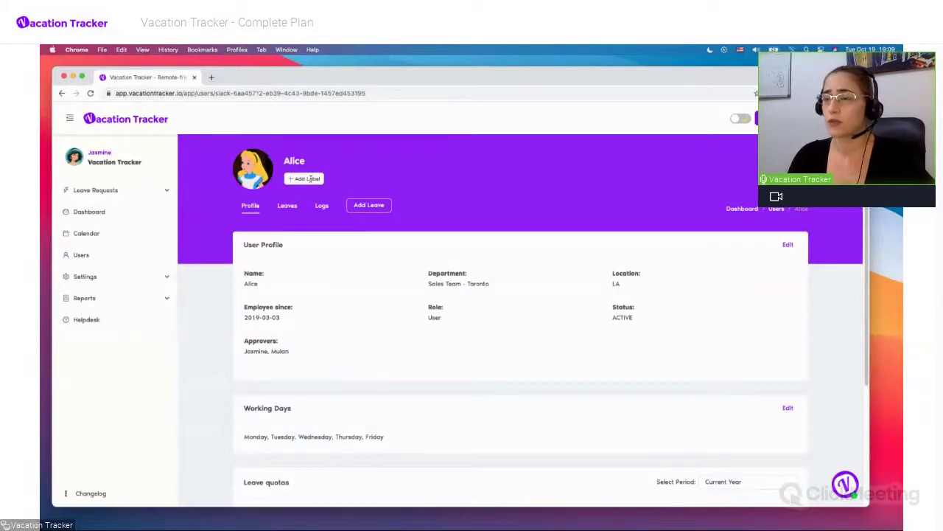
{"action": "left_click", "coordinate": [294, 177]}
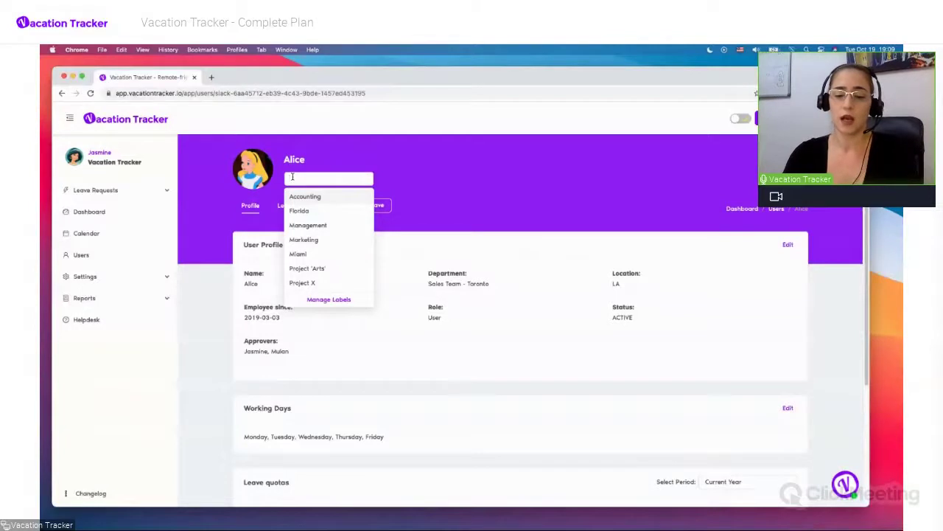
{"action": "type", "text": "Label"}
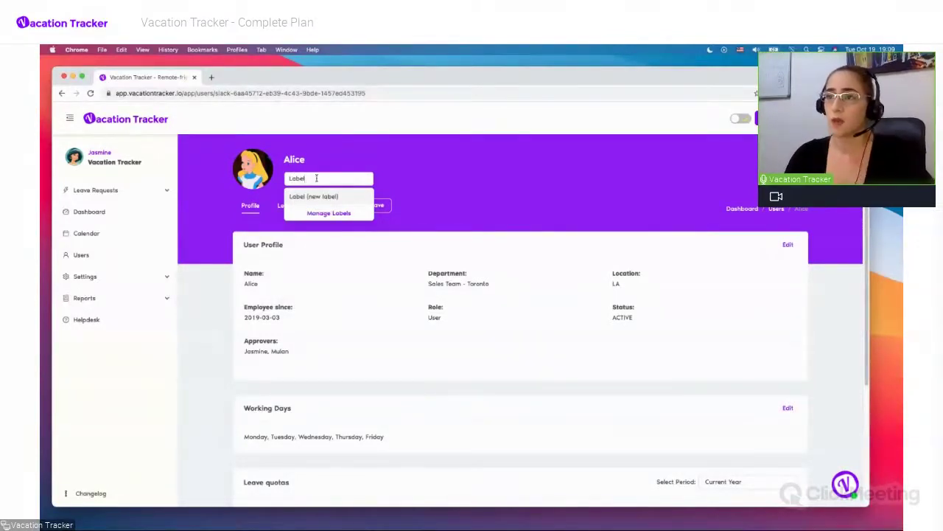
{"action": "key", "text": "BackSpace"}
{"action": "key", "text": "BackSpace"}
{"action": "key", "text": "BackSpace"}
{"action": "key", "text": "BackSpace"}
{"action": "key", "text": "BackSpace"}
{"action": "type", "text": "Market"}
{"action": "key", "text": "BackSpace"}
{"action": "key", "text": "BackSpace"}
{"action": "key", "text": "BackSpace"}
{"action": "key", "text": "BackSpace"}
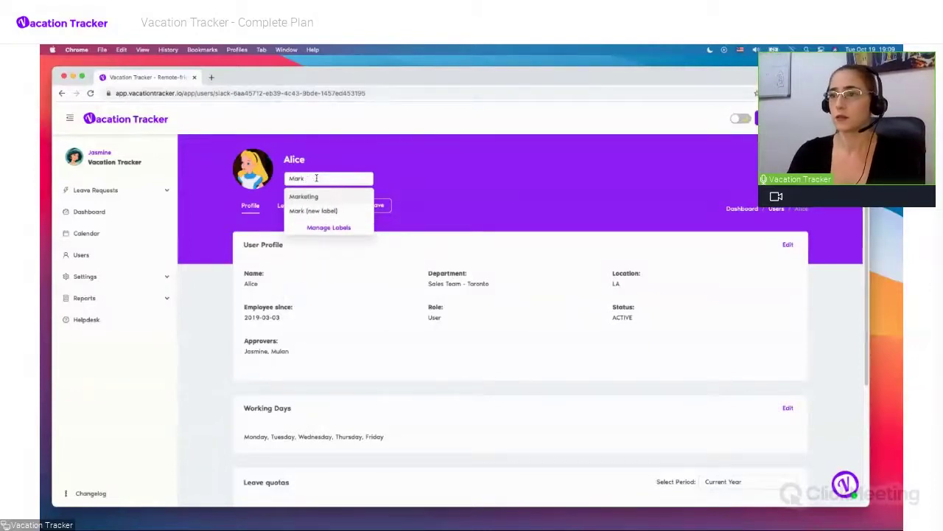
{"action": "type", "text": "na"}
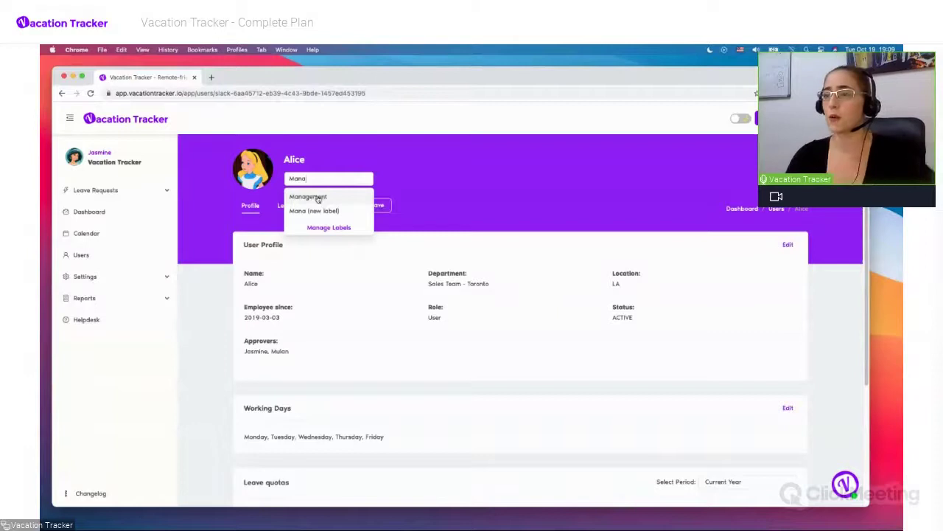
{"action": "left_click", "coordinate": [318, 198]}
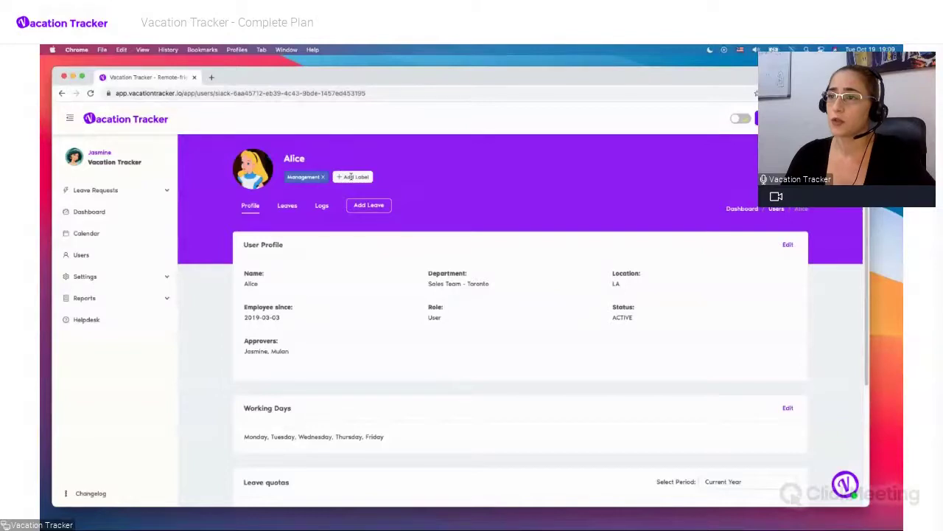
{"action": "left_click", "coordinate": [351, 177]}
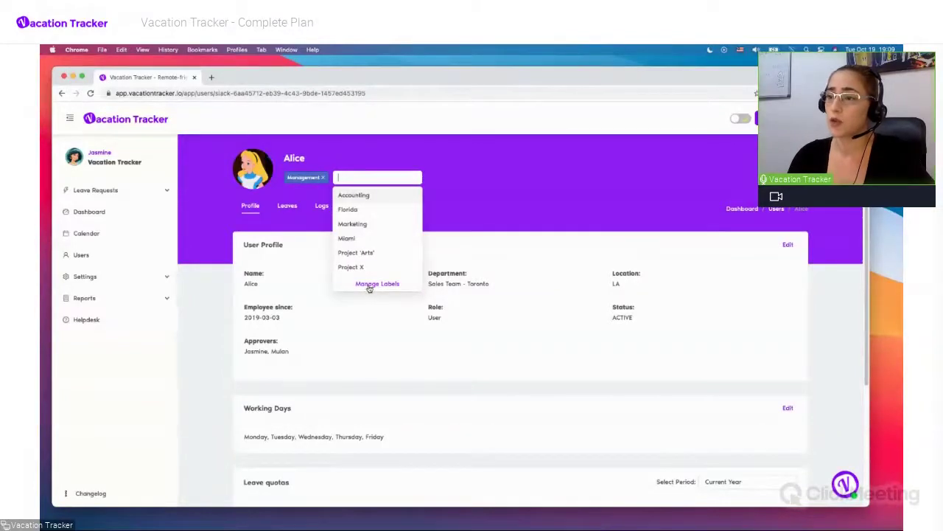
{"action": "left_click", "coordinate": [367, 285]}
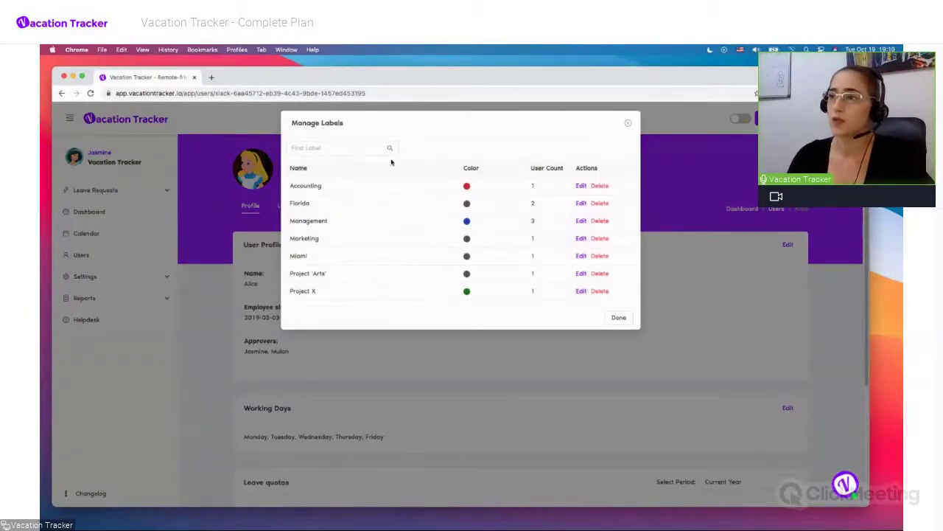
{"action": "left_click", "coordinate": [581, 186]}
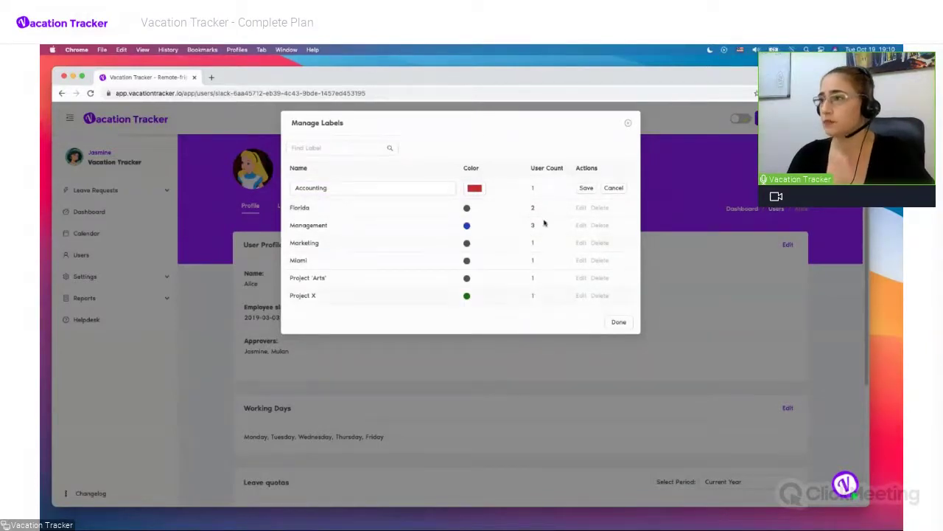
{"action": "left_click", "coordinate": [584, 188]}
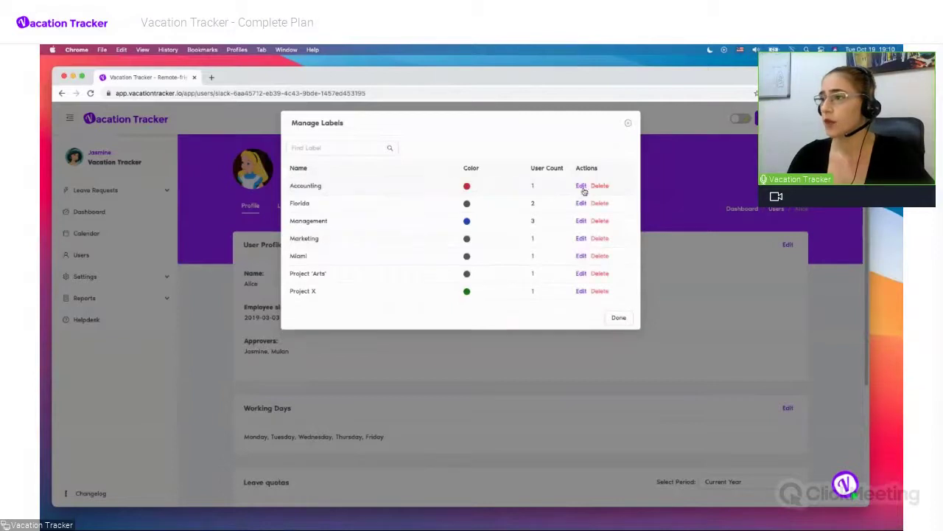
{"action": "left_click", "coordinate": [619, 318]}
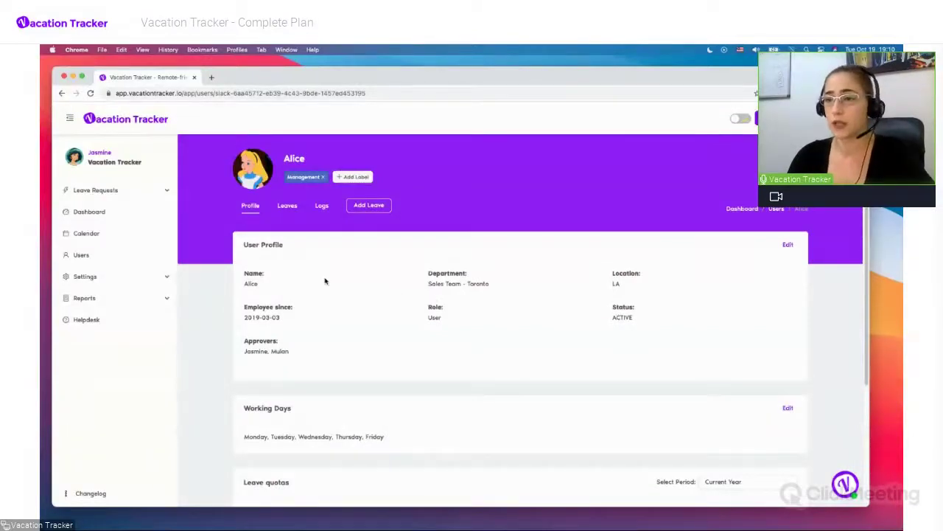
Return to the Dashboard and set its Filter by option to Labels
{"action": "left_click", "coordinate": [115, 213]}
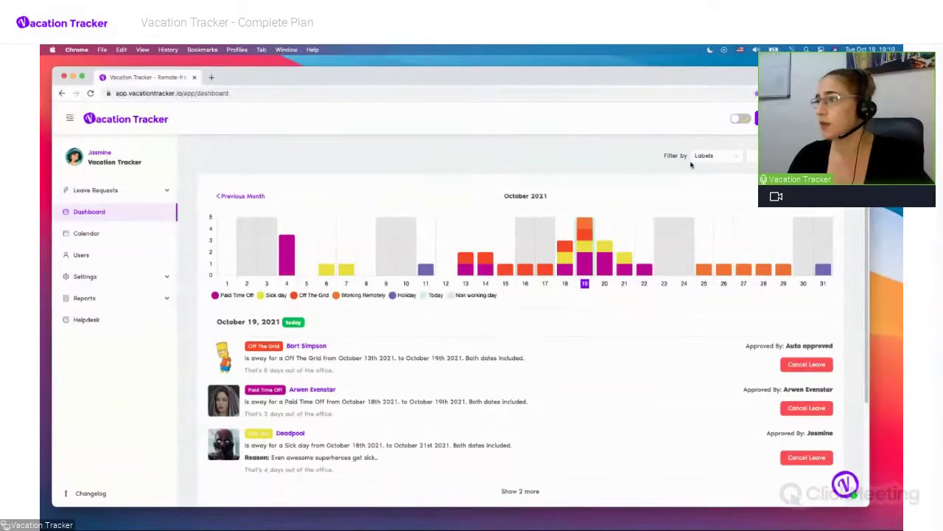
{"action": "left_click", "coordinate": [728, 157]}
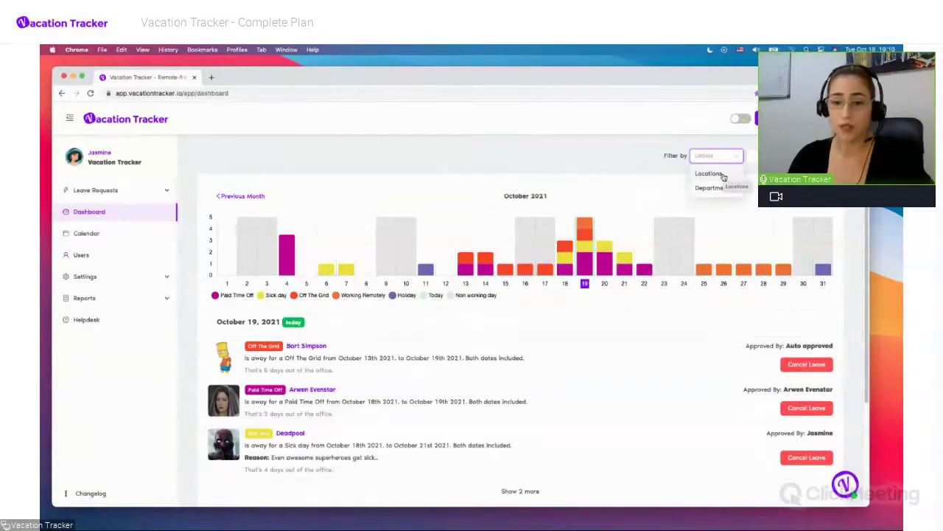
{"action": "left_click", "coordinate": [718, 156]}
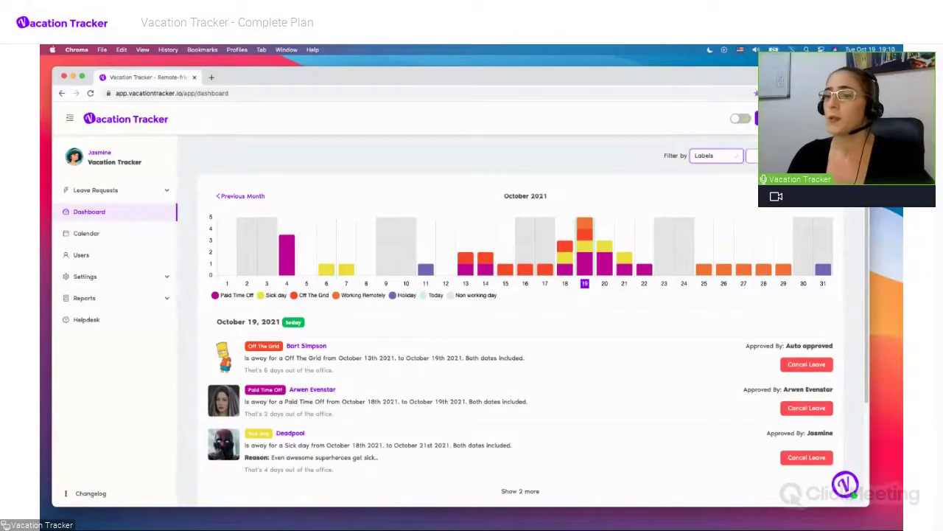
{"action": "scroll", "coordinate": [616, 309], "scroll_direction": "down", "scroll_amount": 2}
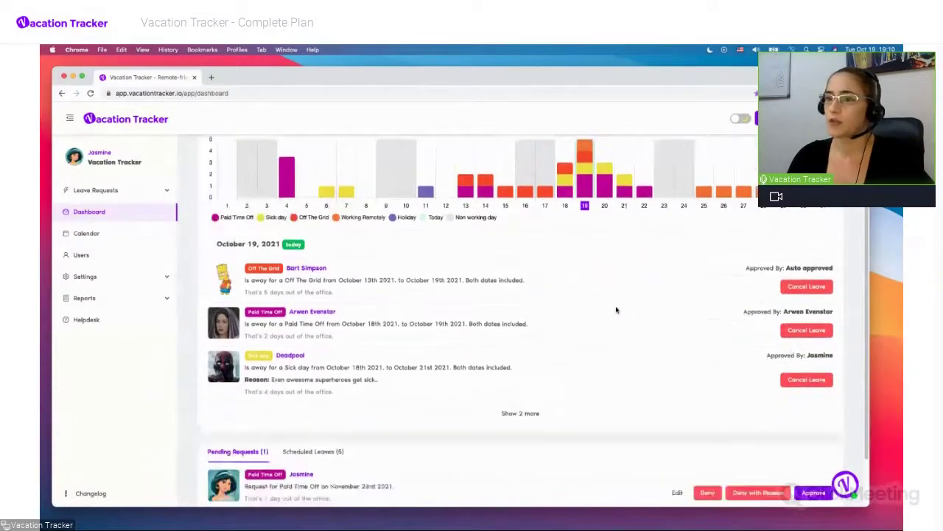
{"action": "scroll", "coordinate": [617, 309], "scroll_direction": "down", "scroll_amount": 2}
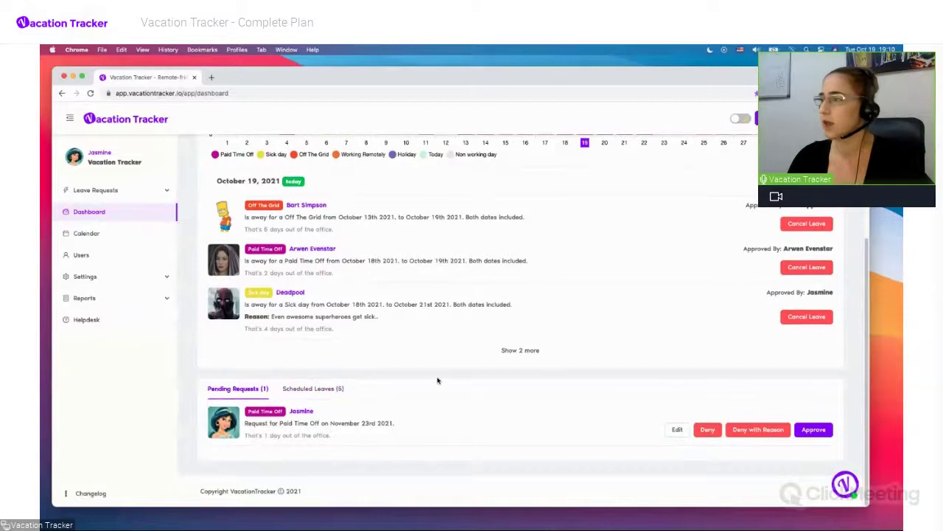
{"action": "scroll", "coordinate": [437, 380], "scroll_direction": "up", "scroll_amount": 4}
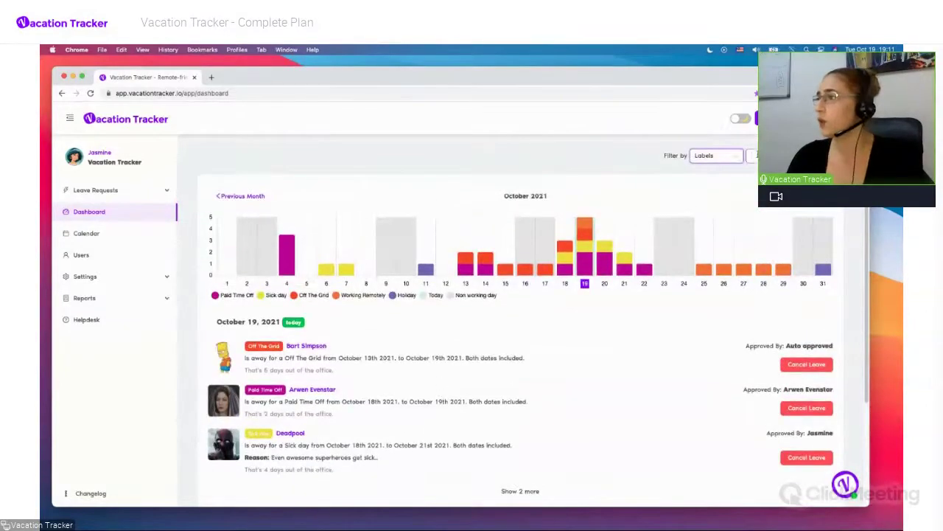
Filter the dashboard chart to the Management label
{"action": "left_click", "coordinate": [757, 155]}
{"action": "left_click", "coordinate": [763, 203]}
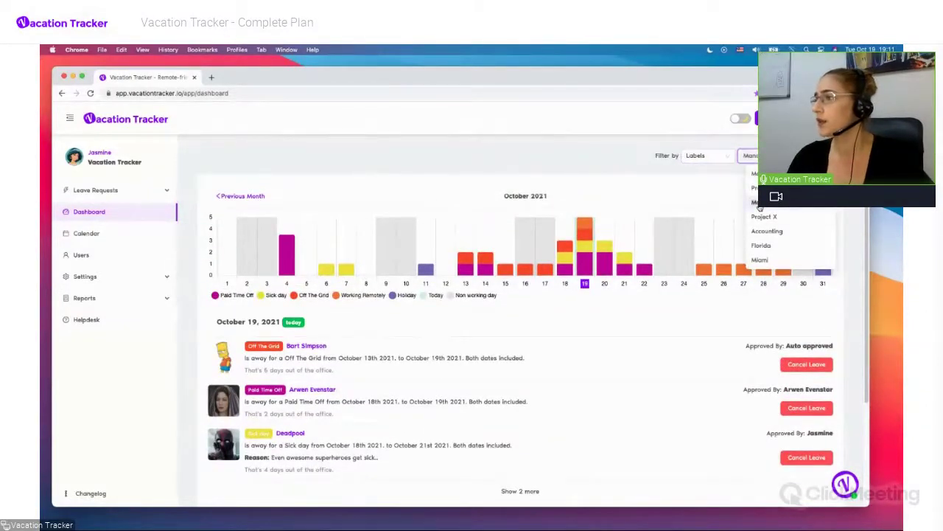
{"action": "left_click", "coordinate": [619, 157]}
{"action": "scroll", "coordinate": [332, 312], "scroll_direction": "down", "scroll_amount": 2}
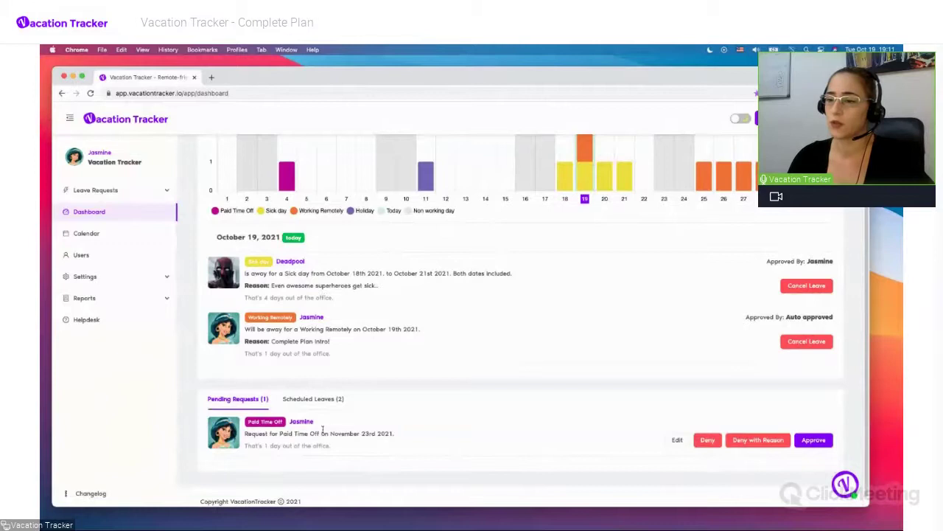
View the filtered users' scheduled leaves, then switch back to pending requests
{"action": "left_click", "coordinate": [324, 403]}
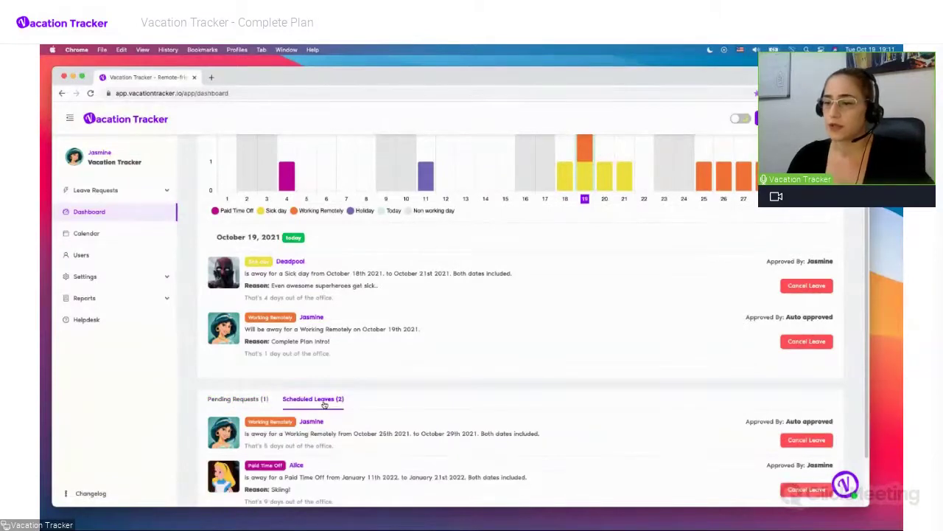
{"action": "scroll", "coordinate": [433, 414], "scroll_direction": "down", "scroll_amount": 1}
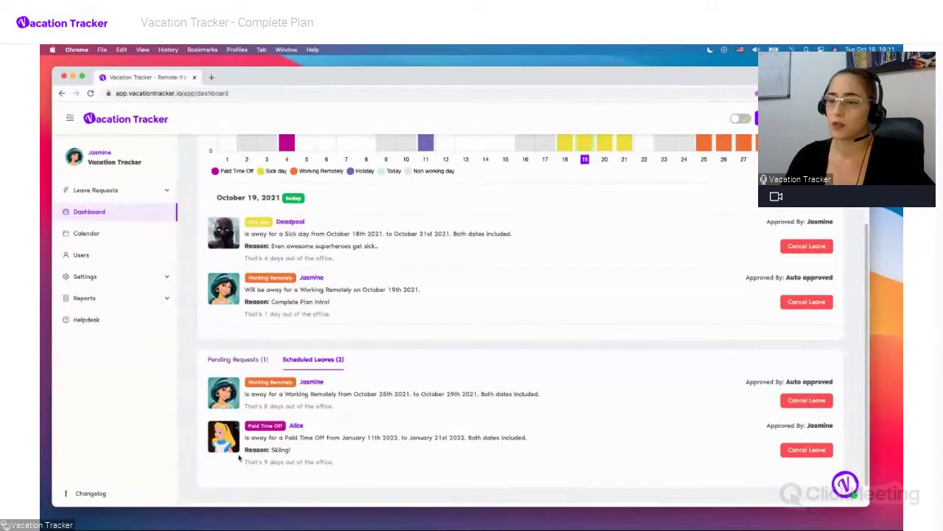
{"action": "left_click", "coordinate": [242, 360]}
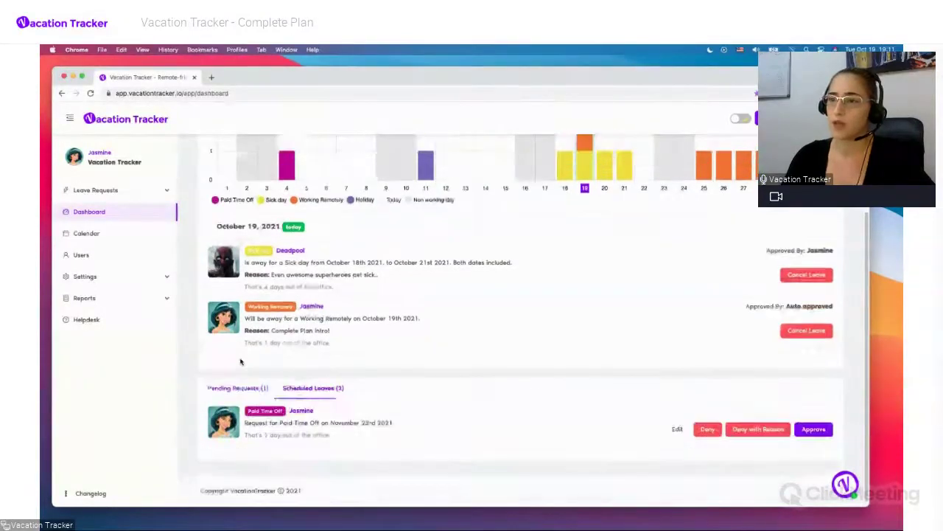
{"action": "scroll", "coordinate": [406, 298], "scroll_direction": "up", "scroll_amount": 2}
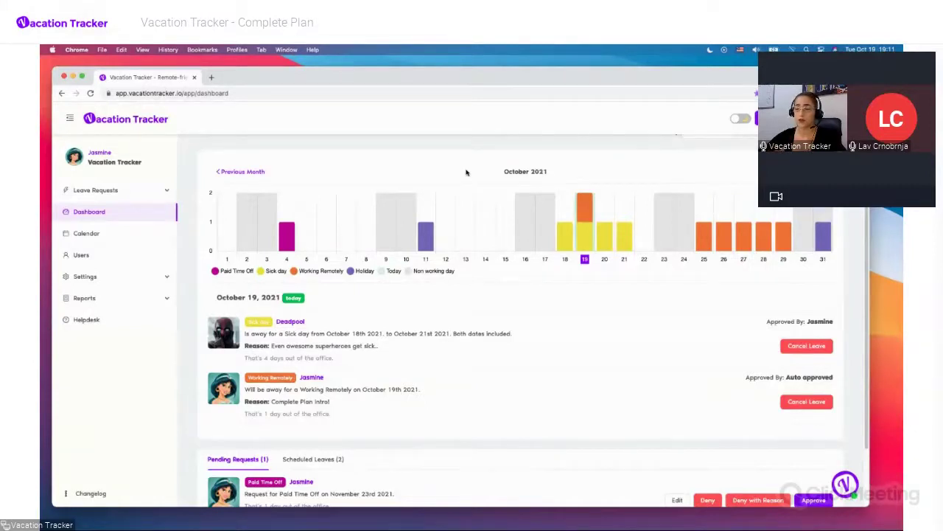
{"action": "left_click", "coordinate": [116, 300]}
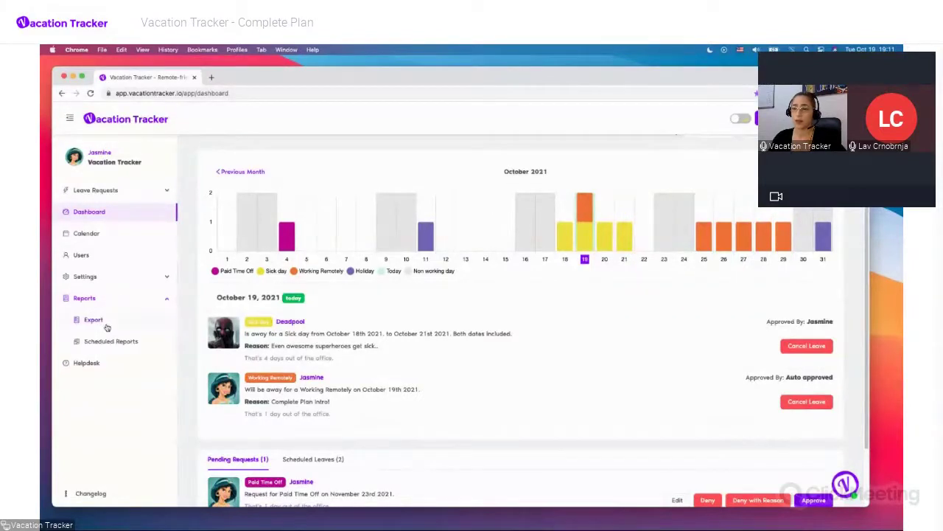
{"action": "left_click", "coordinate": [93, 320]}
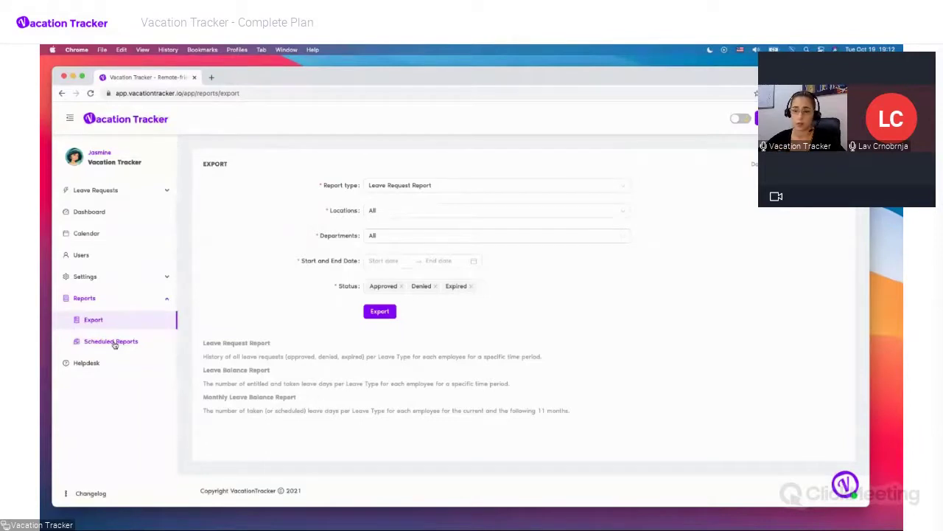
{"action": "left_click", "coordinate": [104, 212]}
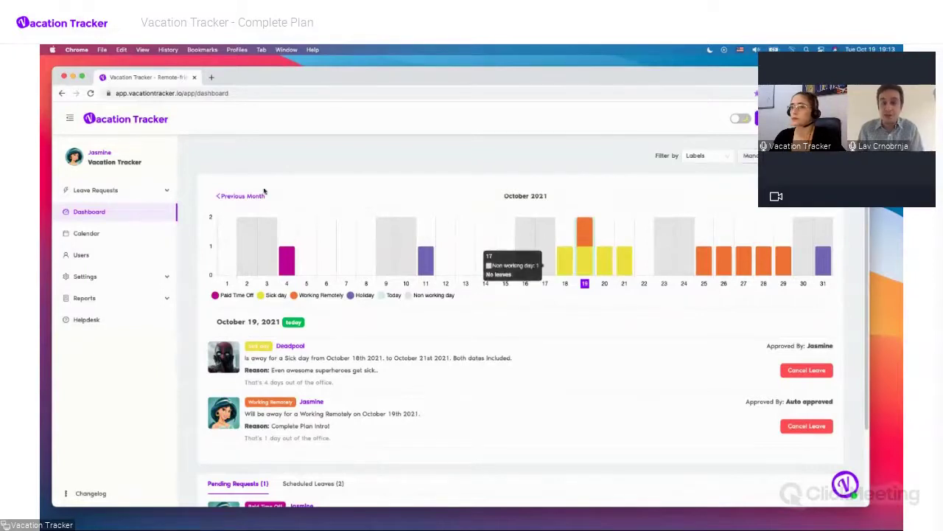
View the Calendar's October 2021 month of team leaves and the Columbus Day holiday
{"action": "left_click", "coordinate": [138, 232]}
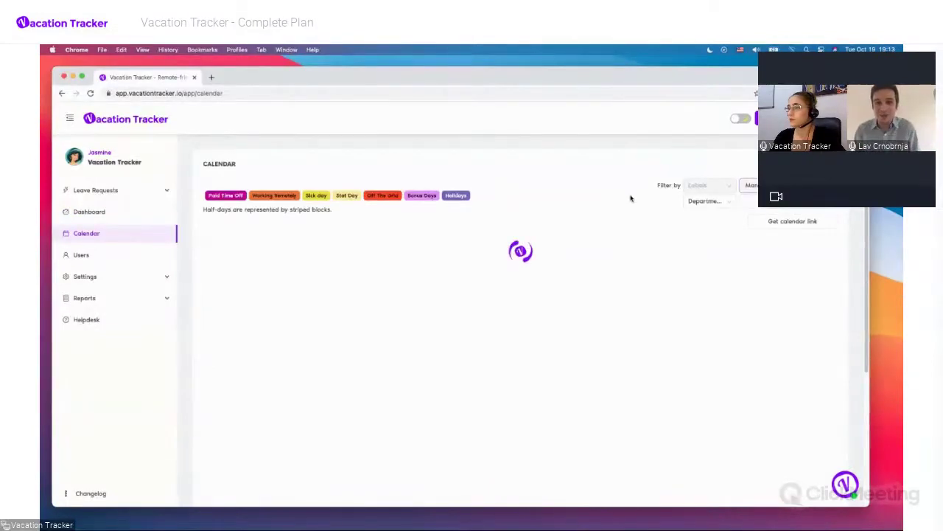
{"action": "scroll", "coordinate": [617, 192], "scroll_direction": "down", "scroll_amount": 1}
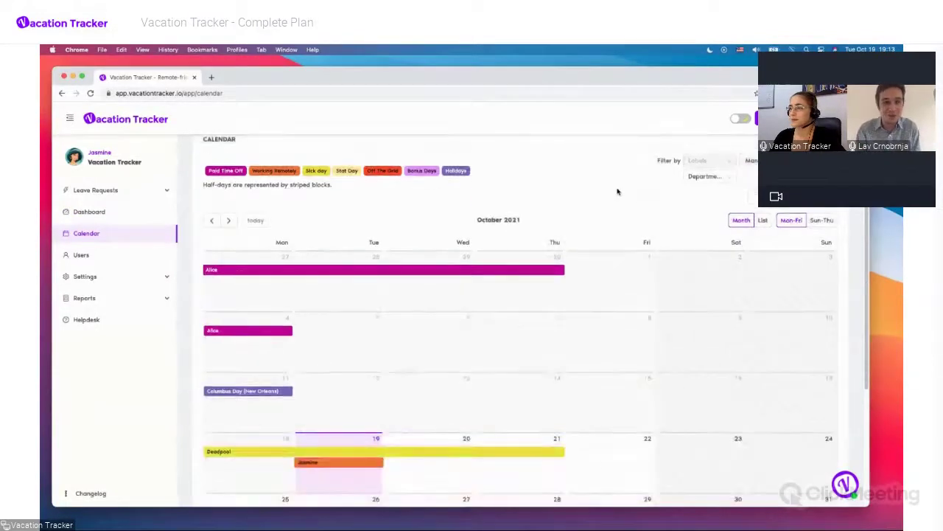
{"action": "scroll", "coordinate": [618, 192], "scroll_direction": "up", "scroll_amount": 1}
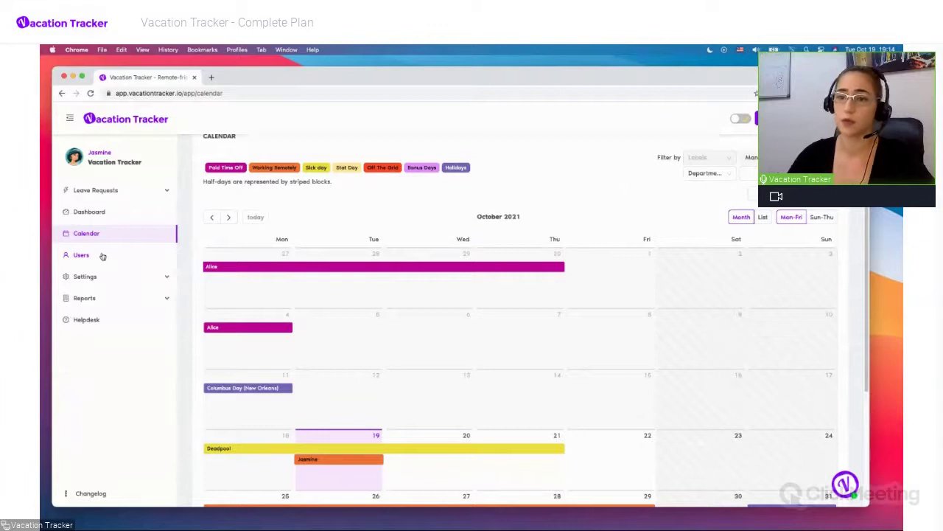
{"action": "left_click", "coordinate": [157, 301]}
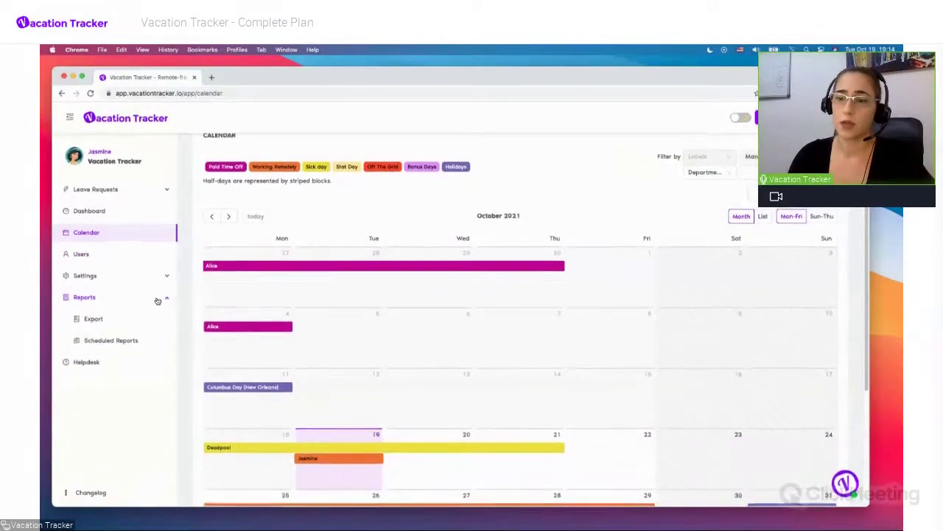
Check Export's report types, keeping Leave Request Report, then view the Scheduled Reports list
{"action": "left_click", "coordinate": [94, 320]}
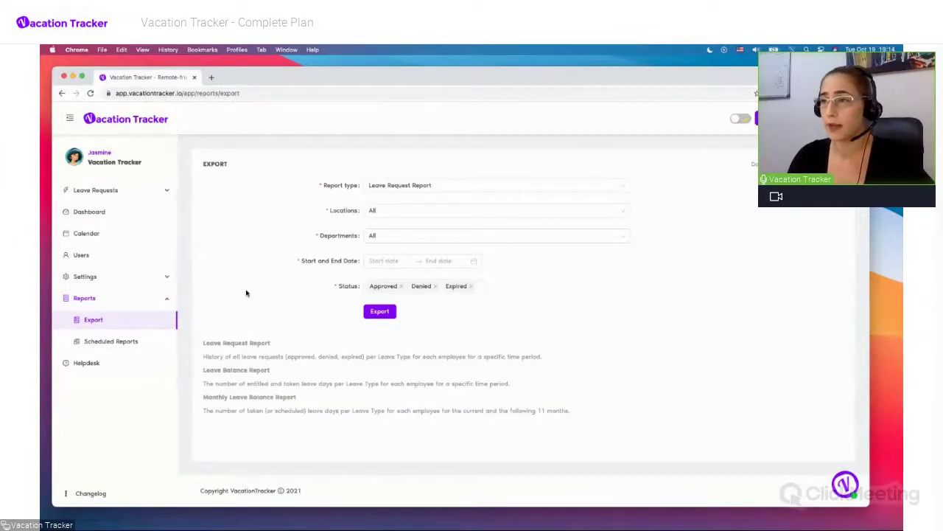
{"action": "left_click", "coordinate": [608, 188]}
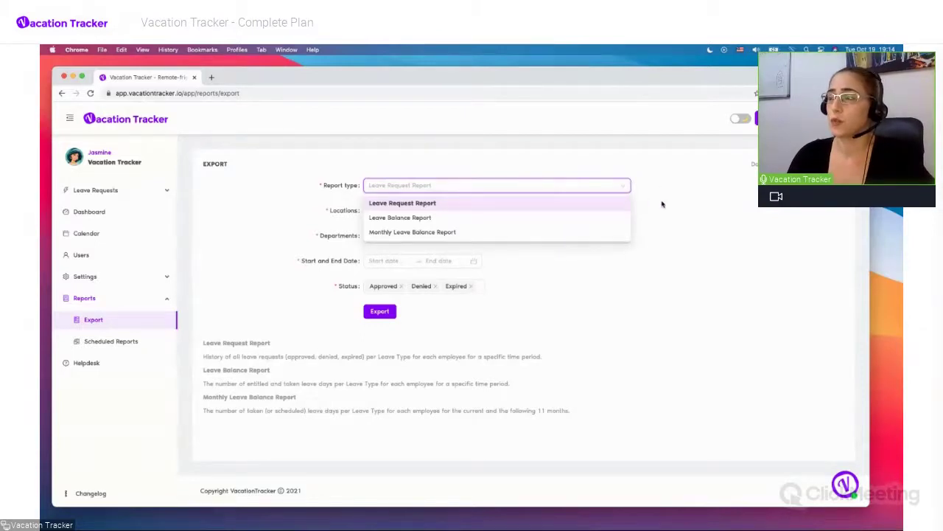
{"action": "left_click", "coordinate": [662, 204]}
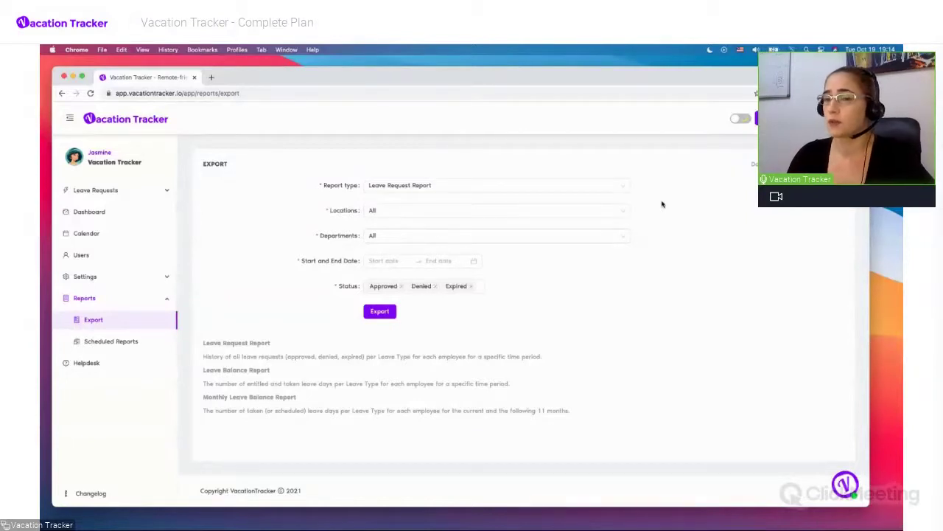
{"action": "left_click", "coordinate": [115, 341]}
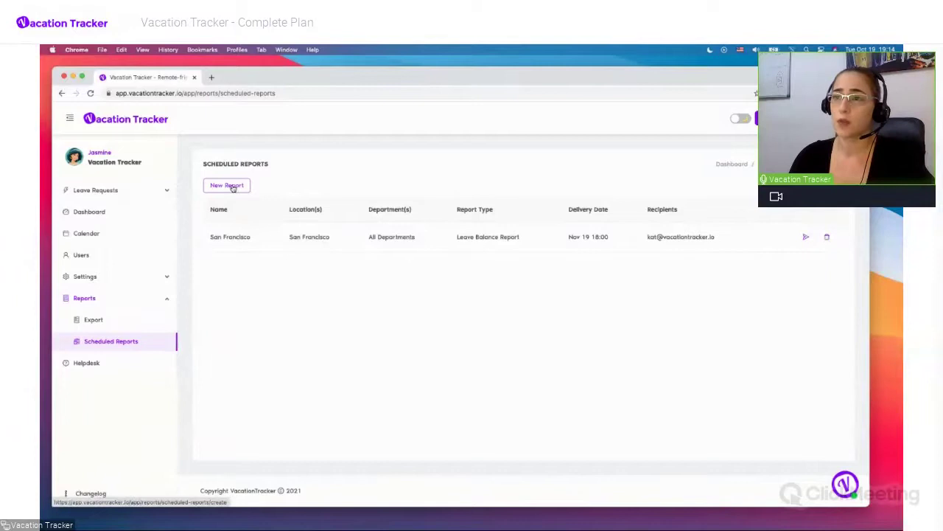
Start a new scheduled report and choose Leave Balance Report as its type
{"action": "left_click", "coordinate": [233, 188]}
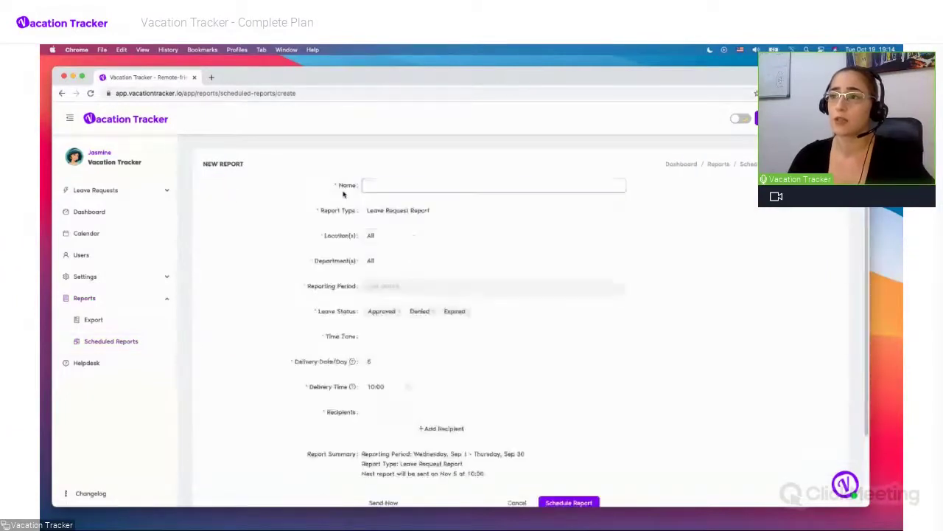
{"action": "scroll", "coordinate": [266, 253], "scroll_direction": "down", "scroll_amount": 1}
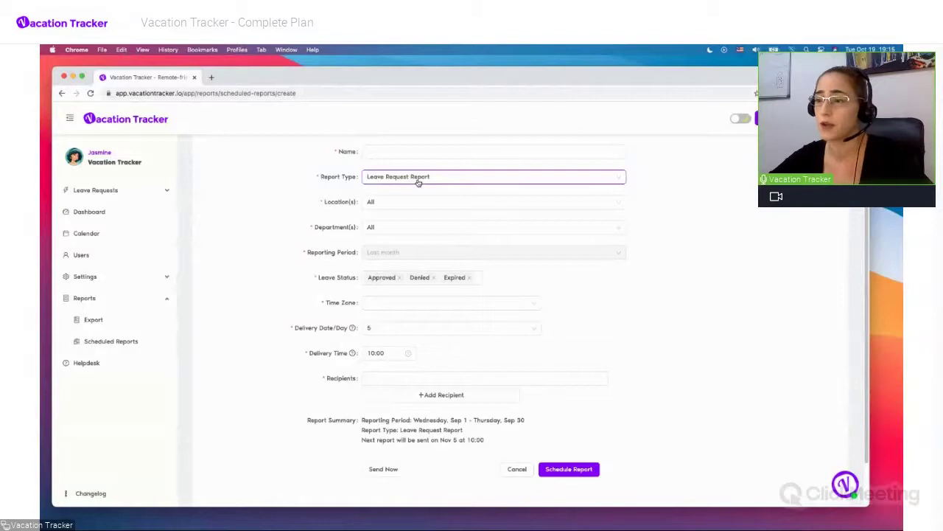
{"action": "scroll", "coordinate": [420, 183], "scroll_direction": "up", "scroll_amount": 2}
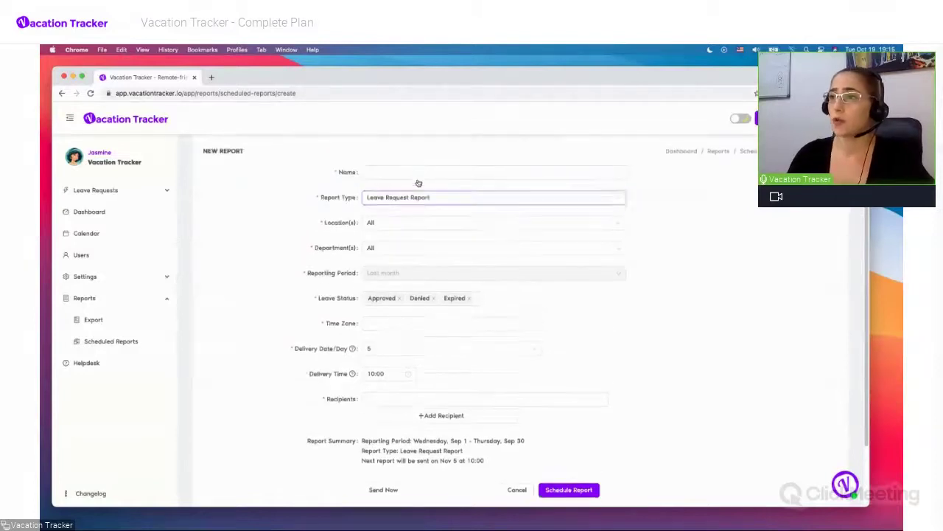
{"action": "left_click", "coordinate": [422, 183]}
{"action": "left_click", "coordinate": [422, 183]}
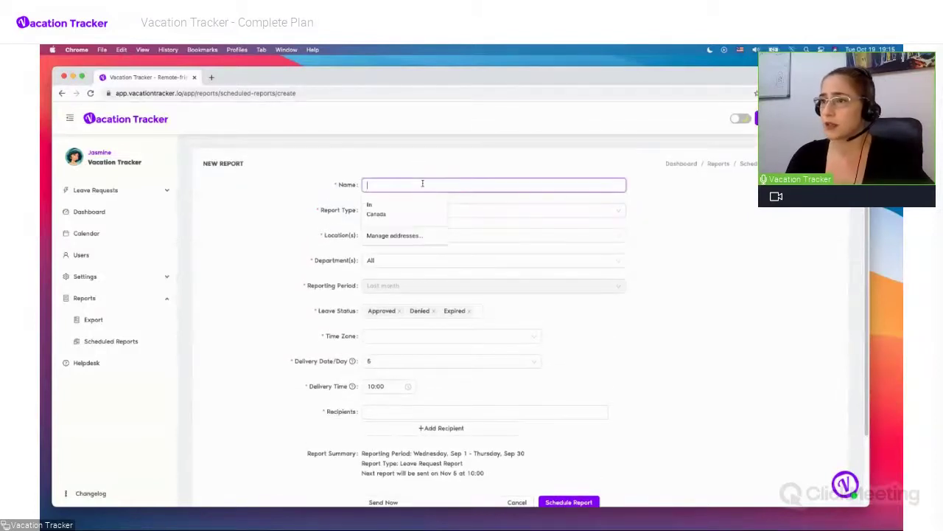
{"action": "left_click", "coordinate": [406, 164]}
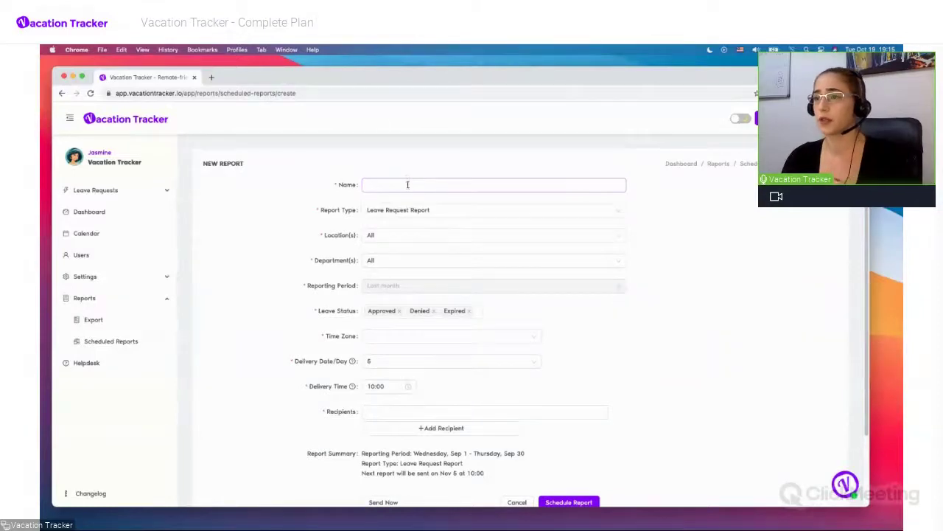
{"action": "left_click", "coordinate": [410, 211]}
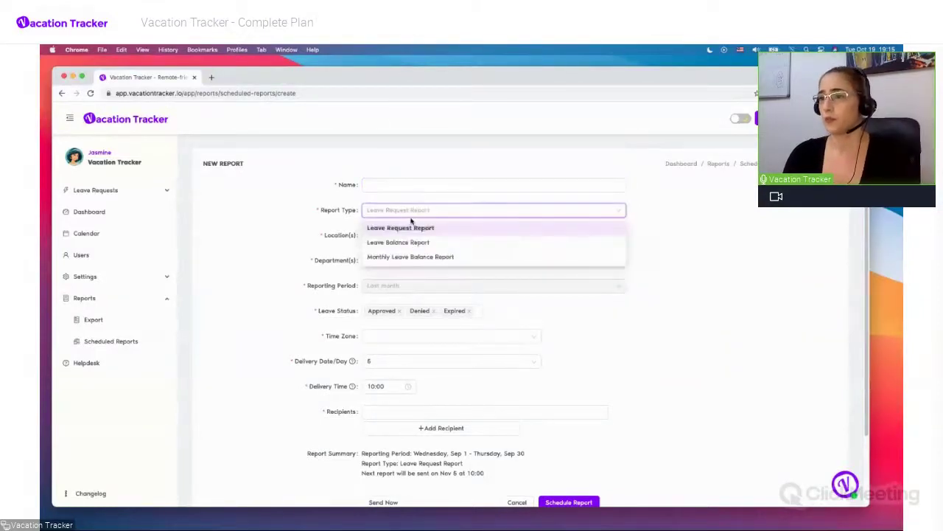
{"action": "left_click", "coordinate": [406, 240]}
Name the report 'Balance Report' and keep Location(s) set to All
{"action": "left_click", "coordinate": [399, 184]}
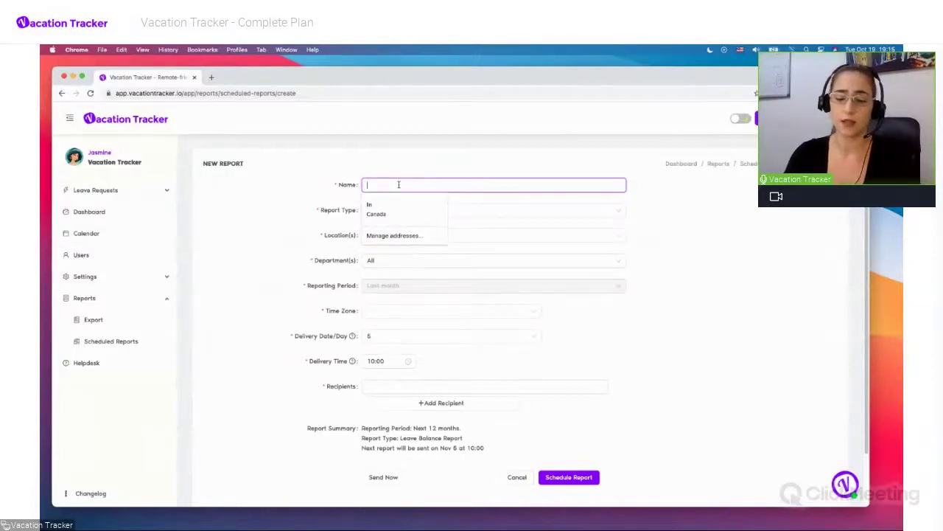
{"action": "type", "text": "Balance Report"}
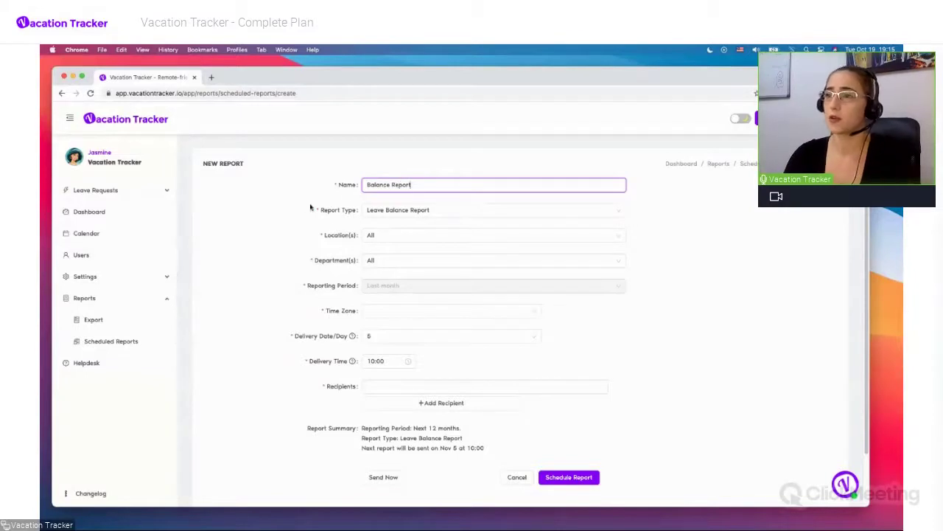
{"action": "left_click", "coordinate": [404, 203]}
{"action": "scroll", "coordinate": [404, 203], "scroll_direction": "down", "scroll_amount": 1}
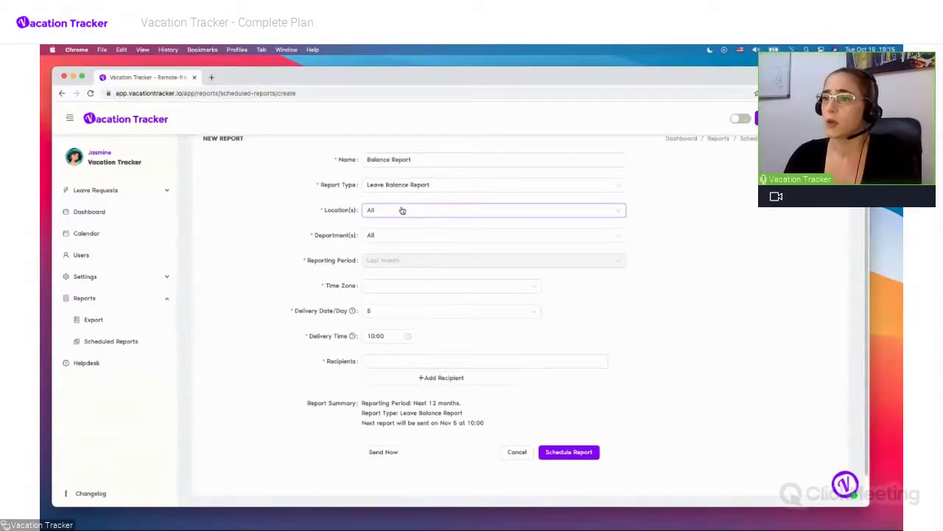
{"action": "left_click", "coordinate": [402, 211]}
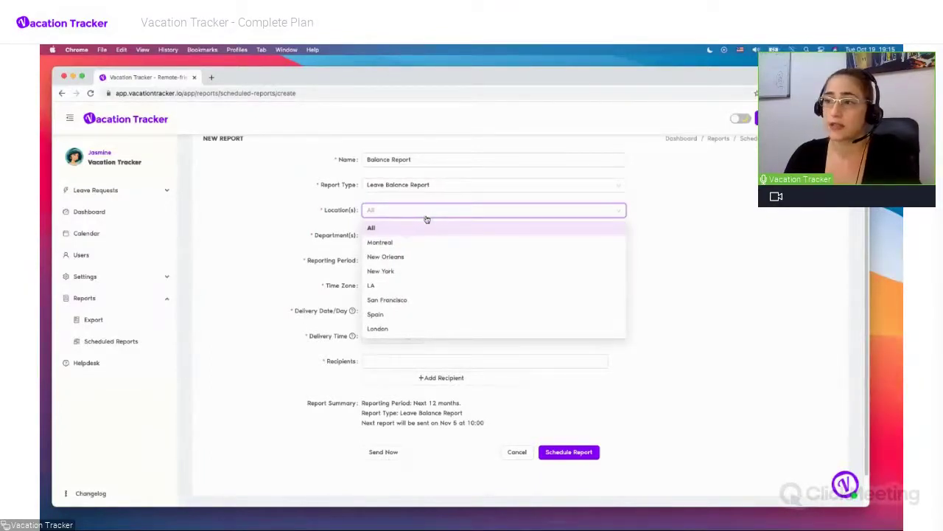
{"action": "left_click", "coordinate": [424, 228]}
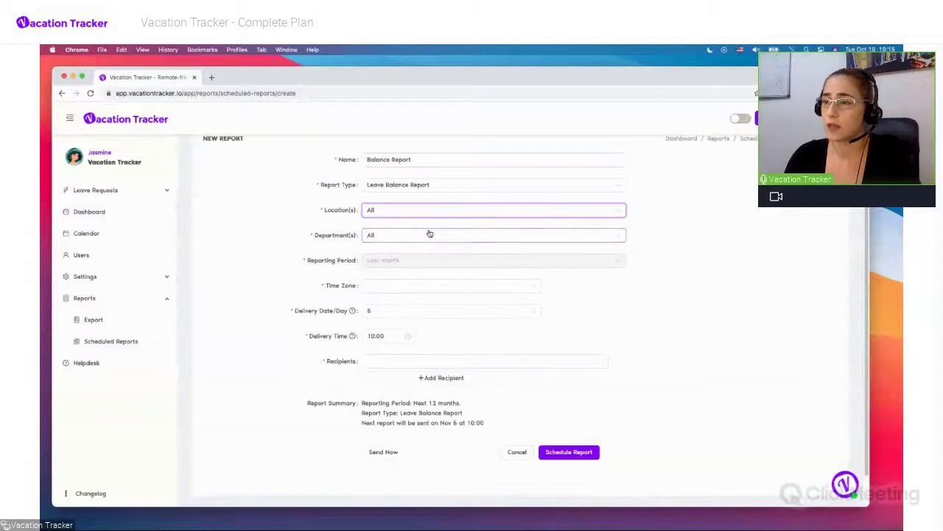
{"action": "scroll", "coordinate": [428, 230], "scroll_direction": "down", "scroll_amount": 2}
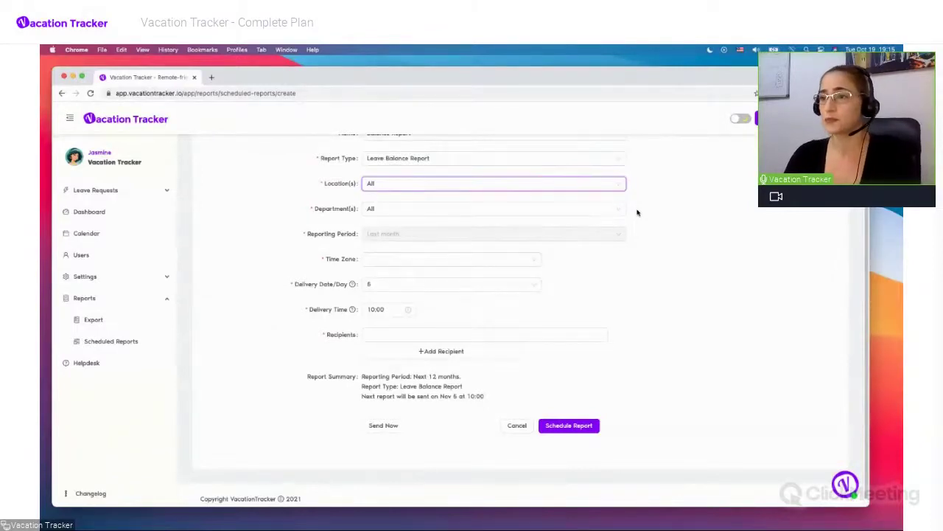
{"action": "scroll", "coordinate": [633, 212], "scroll_direction": "down", "scroll_amount": 1}
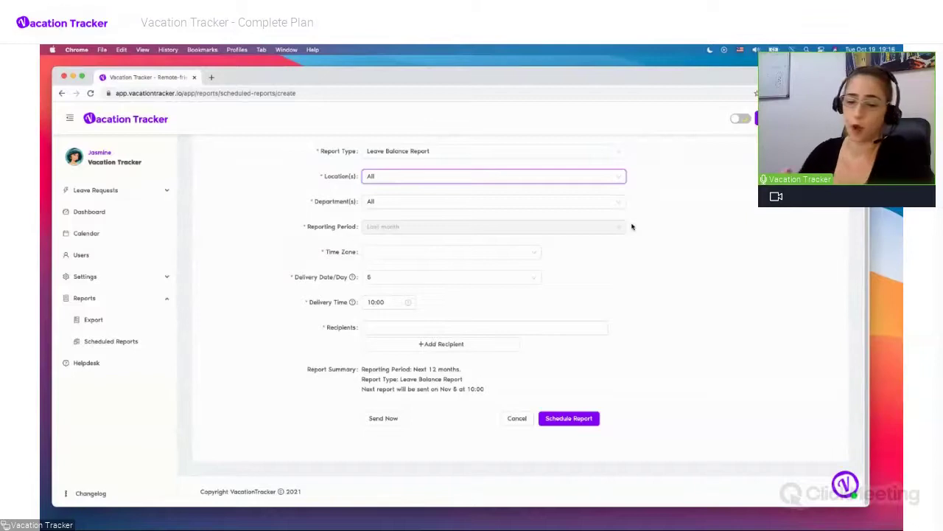
Set the time zone to (GMT-10:00) Hawaii Time and delivery to day 10 at 15:00
{"action": "left_click", "coordinate": [477, 250]}
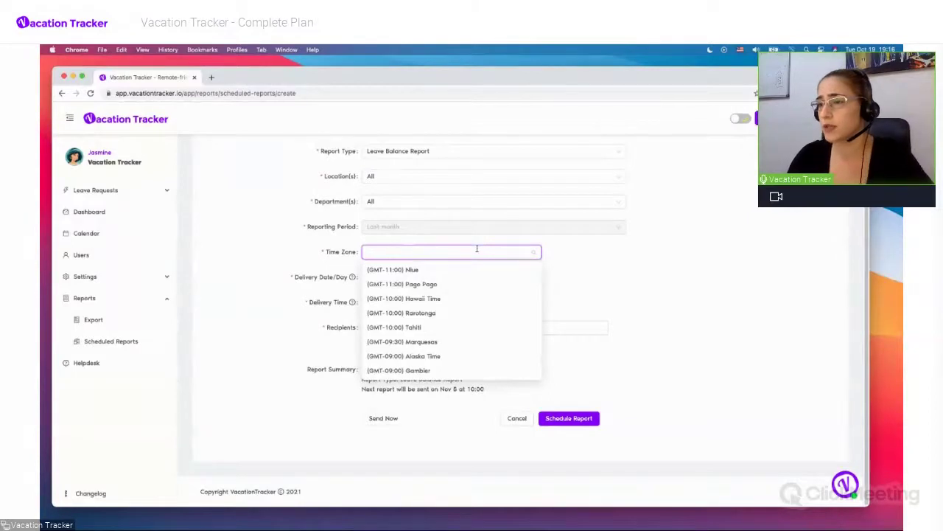
{"action": "left_click", "coordinate": [417, 299]}
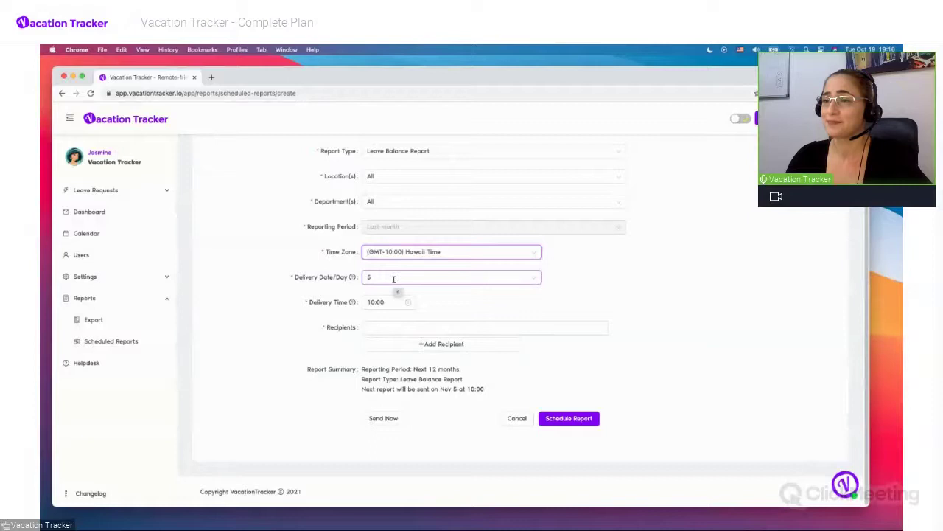
{"action": "left_click", "coordinate": [393, 277]}
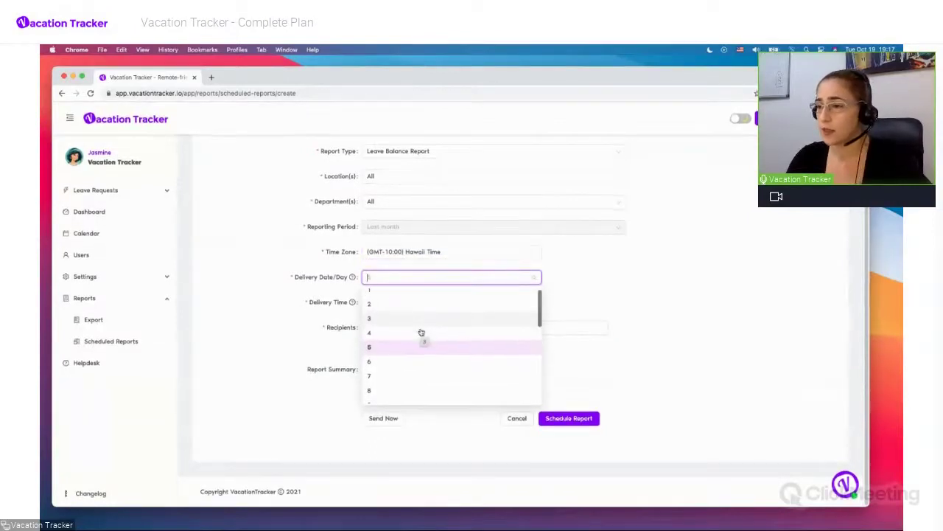
{"action": "scroll", "coordinate": [420, 333], "scroll_direction": "down", "scroll_amount": 2}
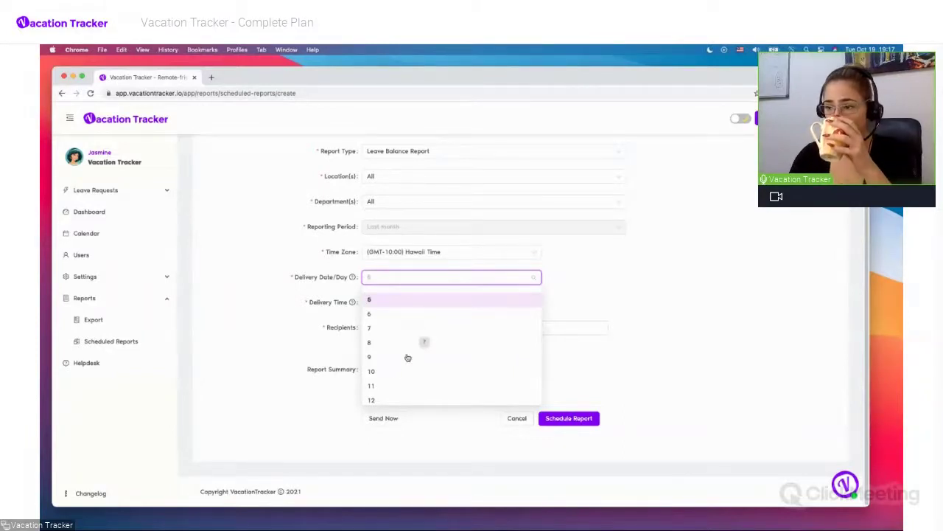
{"action": "left_click", "coordinate": [392, 374]}
{"action": "left_click", "coordinate": [398, 302]}
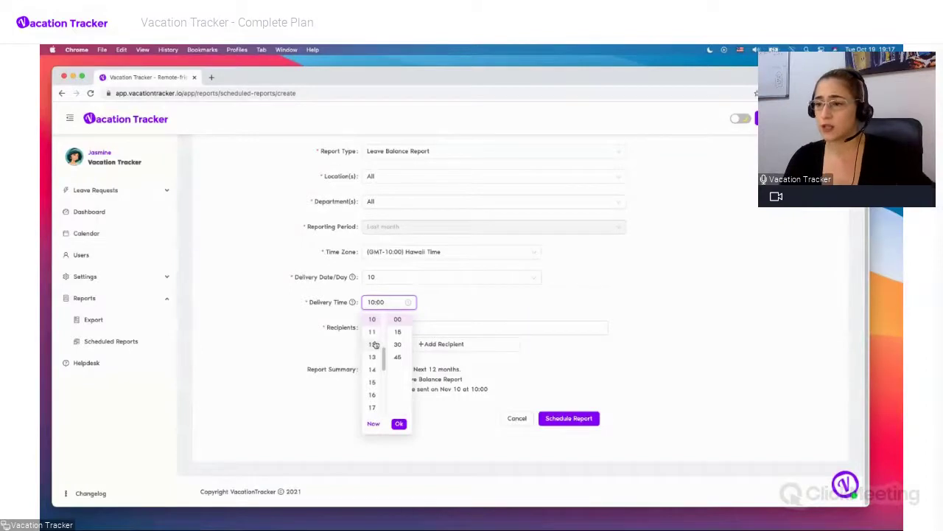
{"action": "scroll", "coordinate": [375, 344], "scroll_direction": "down", "scroll_amount": 5}
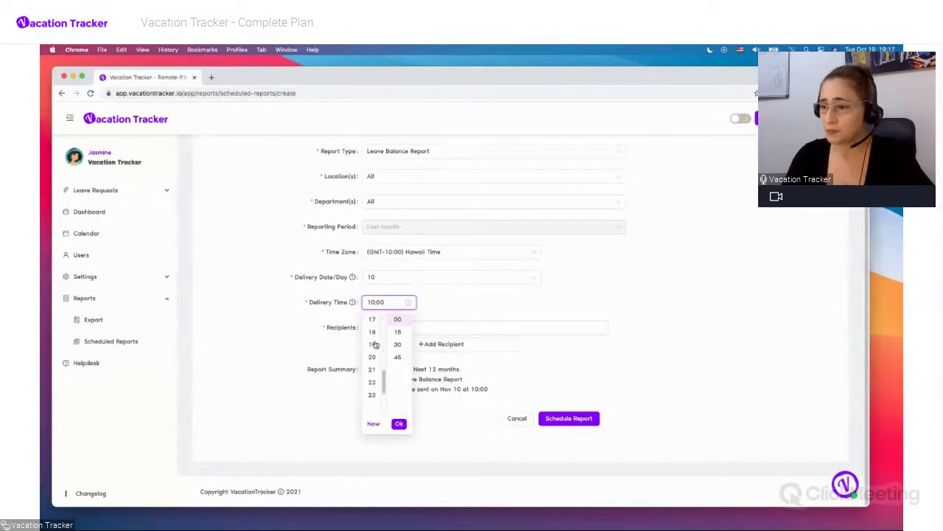
{"action": "scroll", "coordinate": [375, 344], "scroll_direction": "up", "scroll_amount": 3}
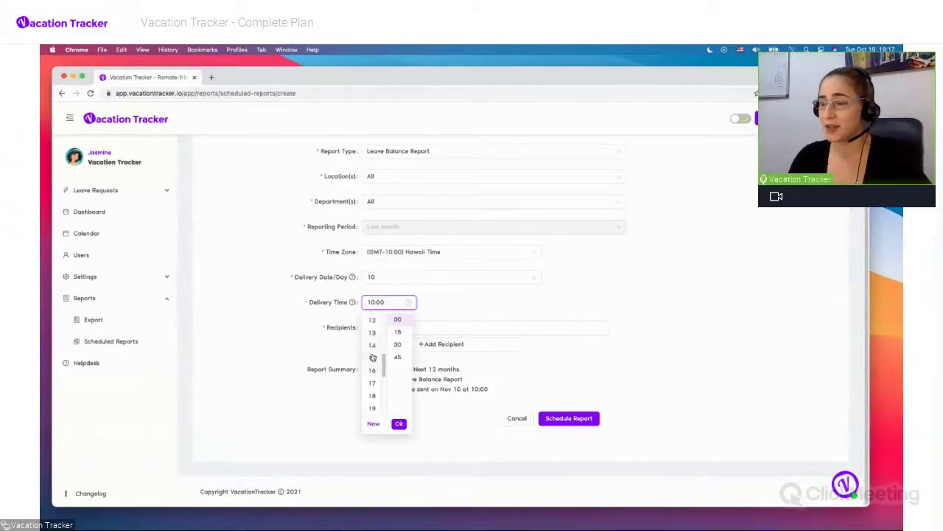
{"action": "left_click", "coordinate": [373, 357]}
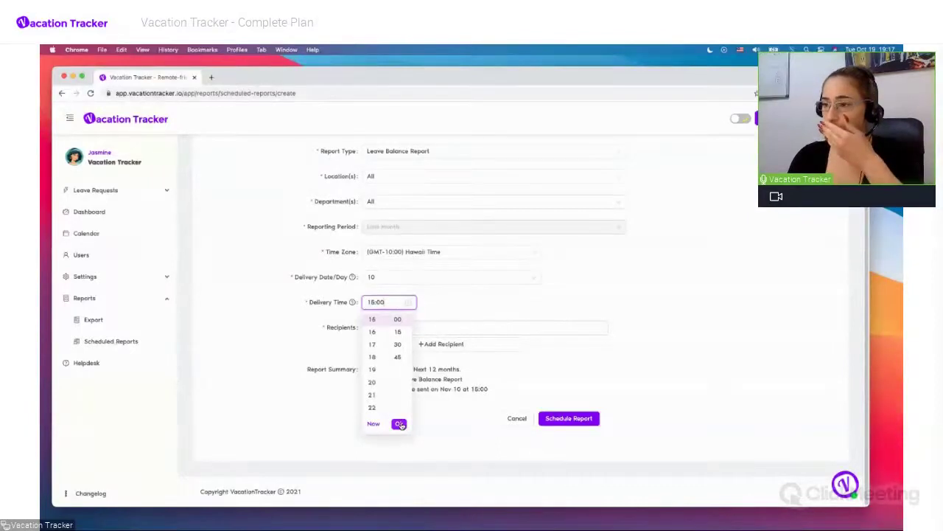
{"action": "left_click", "coordinate": [399, 423]}
{"action": "left_click", "coordinate": [434, 329]}
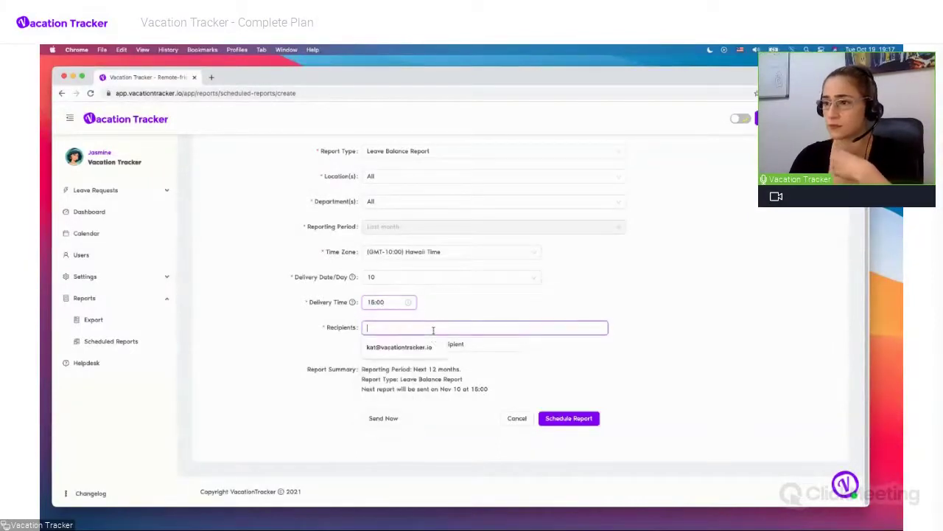
Add the suggested recipient e-mail, then a second recipient's e-mail address
{"action": "left_click", "coordinate": [416, 347]}
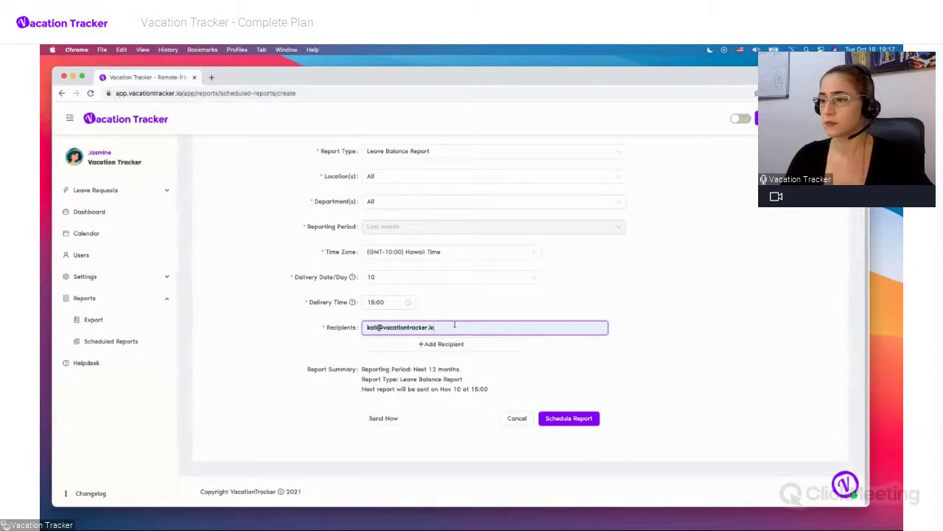
{"action": "left_click", "coordinate": [442, 352]}
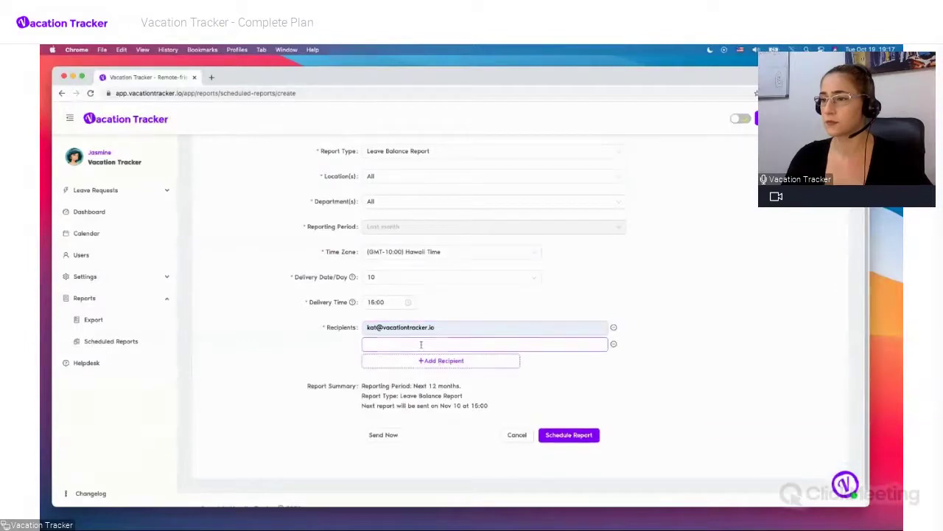
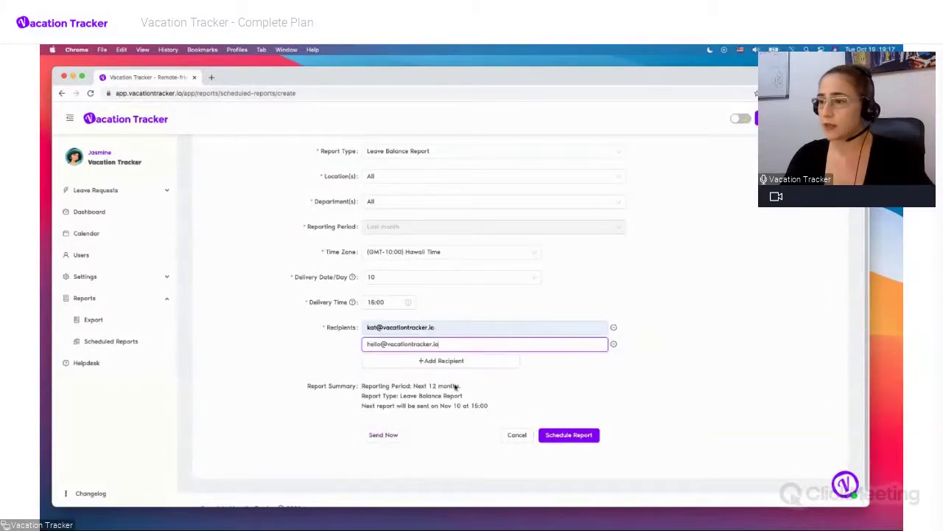
{"action": "left_click", "coordinate": [497, 395]}
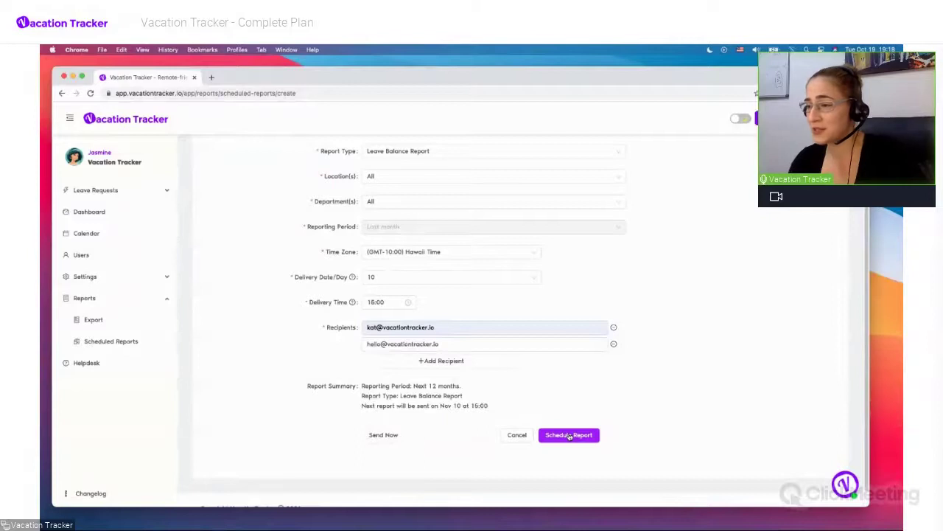
Schedule the Balance Report so it joins the Scheduled Reports list
{"action": "left_click", "coordinate": [569, 436]}
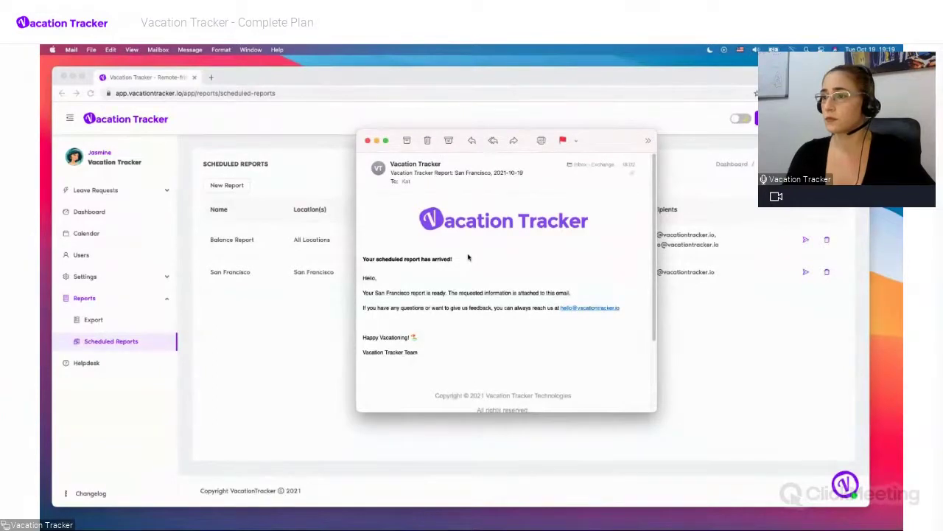
{"action": "scroll", "coordinate": [467, 257], "scroll_direction": "down", "scroll_amount": 3}
{"action": "scroll", "coordinate": [468, 257], "scroll_direction": "down", "scroll_amount": 2}
{"action": "scroll", "coordinate": [468, 257], "scroll_direction": "up", "scroll_amount": 3}
{"action": "scroll", "coordinate": [467, 257], "scroll_direction": "up", "scroll_amount": 2}
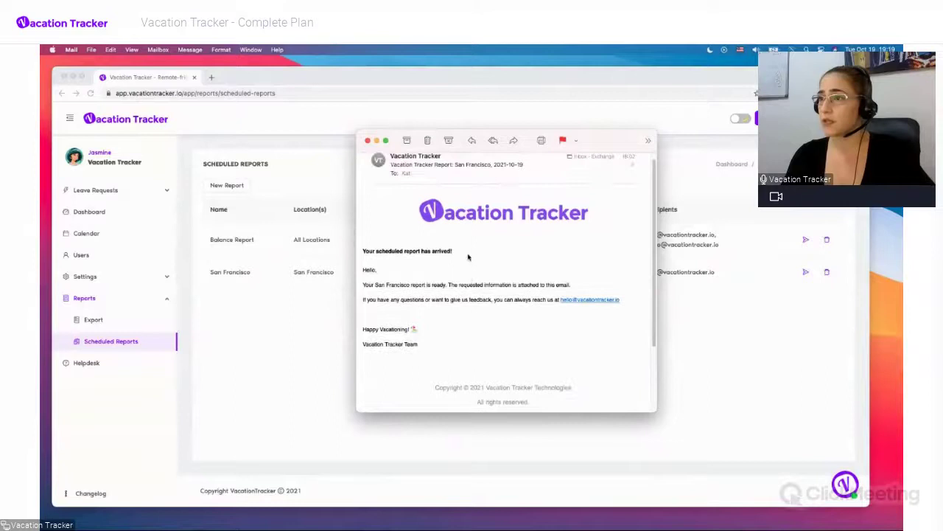
{"action": "scroll", "coordinate": [467, 257], "scroll_direction": "down", "scroll_amount": 3}
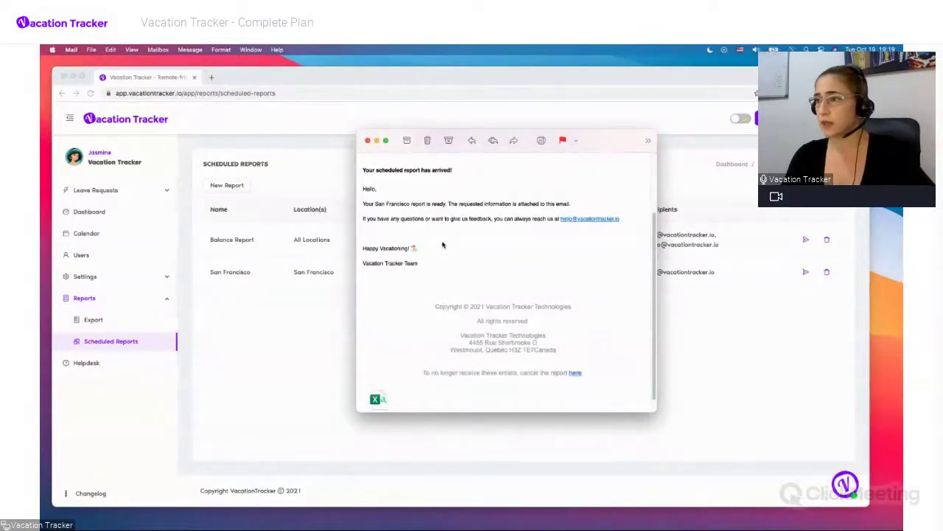
{"action": "scroll", "coordinate": [442, 245], "scroll_direction": "down", "scroll_amount": 1}
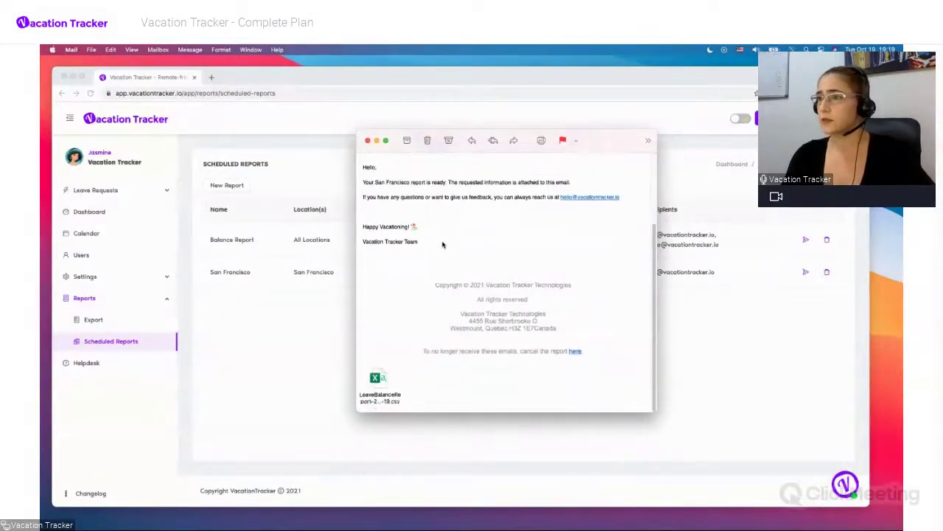
{"action": "double_click", "coordinate": [376, 390]}
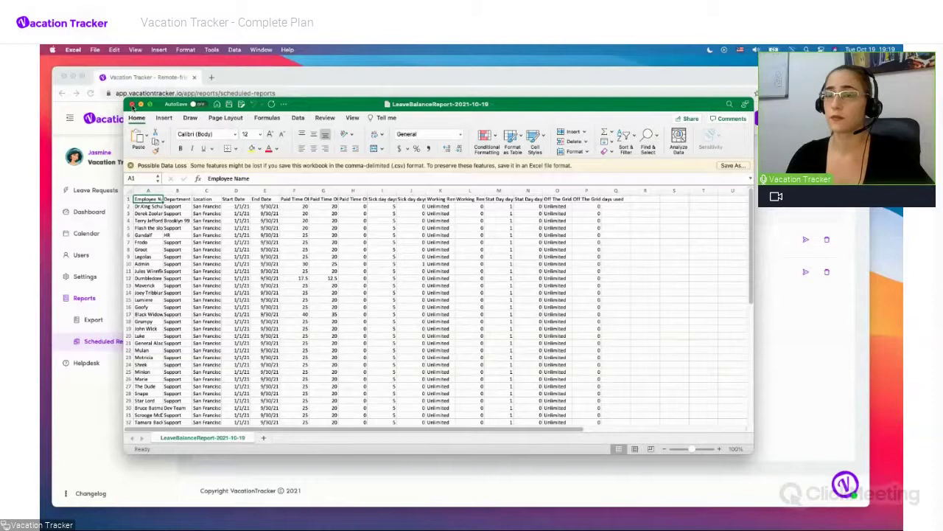
{"action": "left_click", "coordinate": [132, 105]}
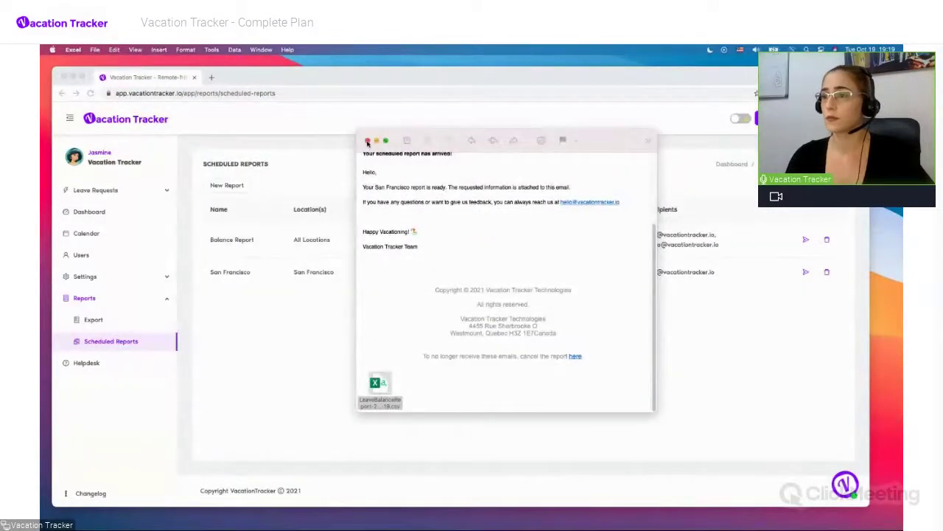
Close the emailed Balance Report and return to Vacation Tracker's Scheduled Reports list
{"action": "left_click", "coordinate": [367, 142]}
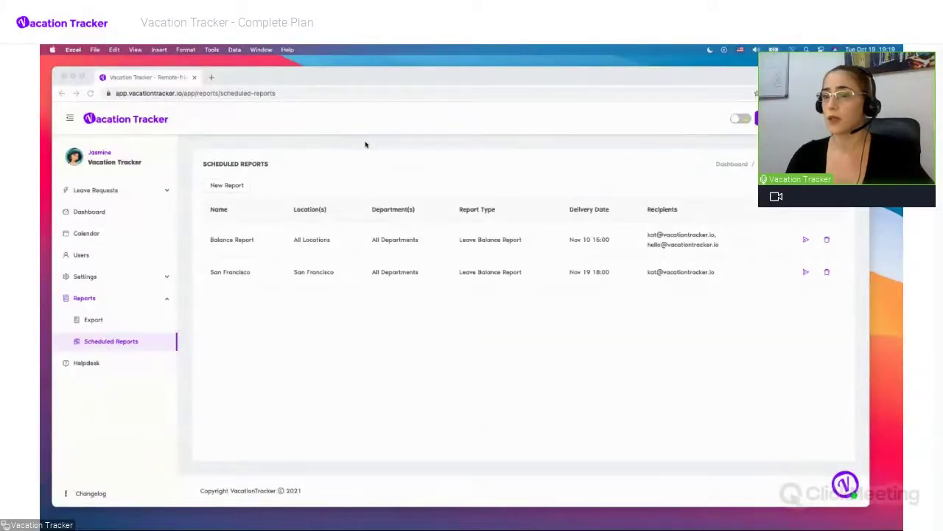
{"action": "left_click", "coordinate": [258, 313]}
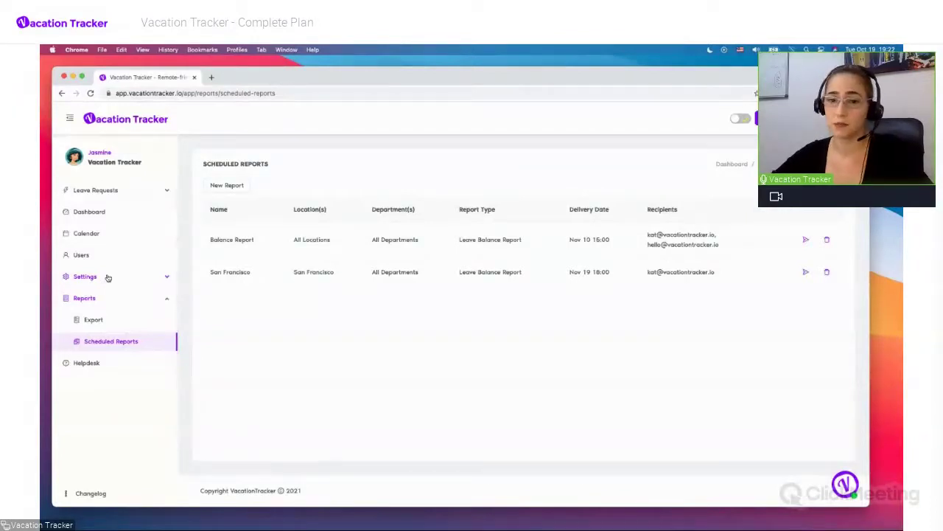
Go to Settings > Locations and scroll down the nine locations to the Spain card
{"action": "left_click", "coordinate": [108, 277]}
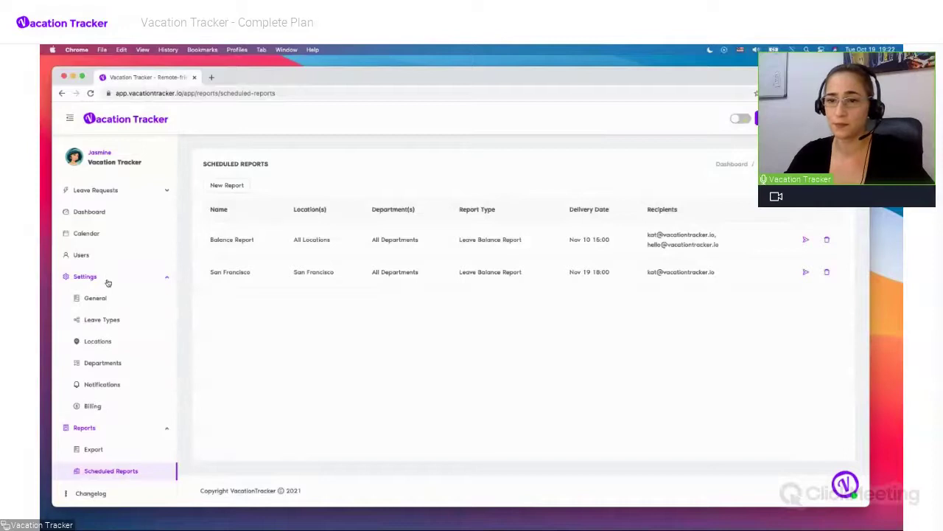
{"action": "left_click", "coordinate": [102, 345]}
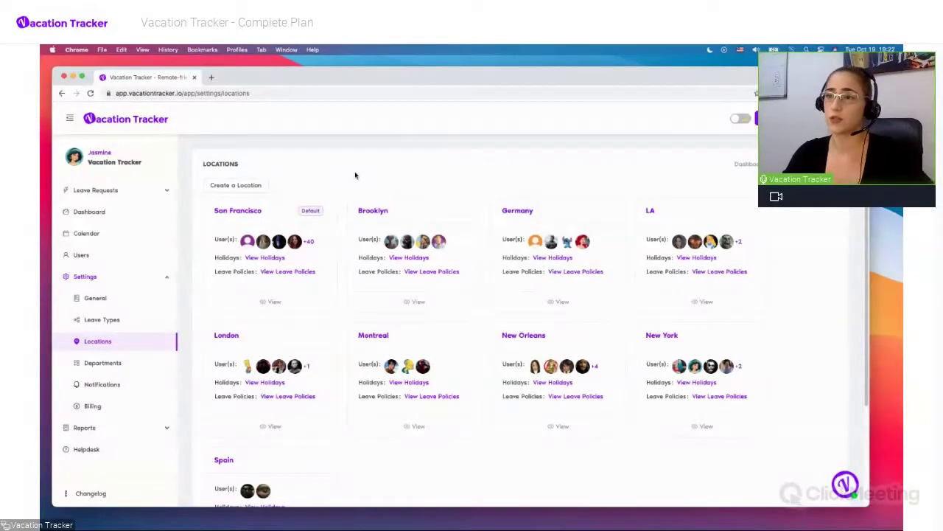
{"action": "scroll", "coordinate": [355, 174], "scroll_direction": "down", "scroll_amount": 1}
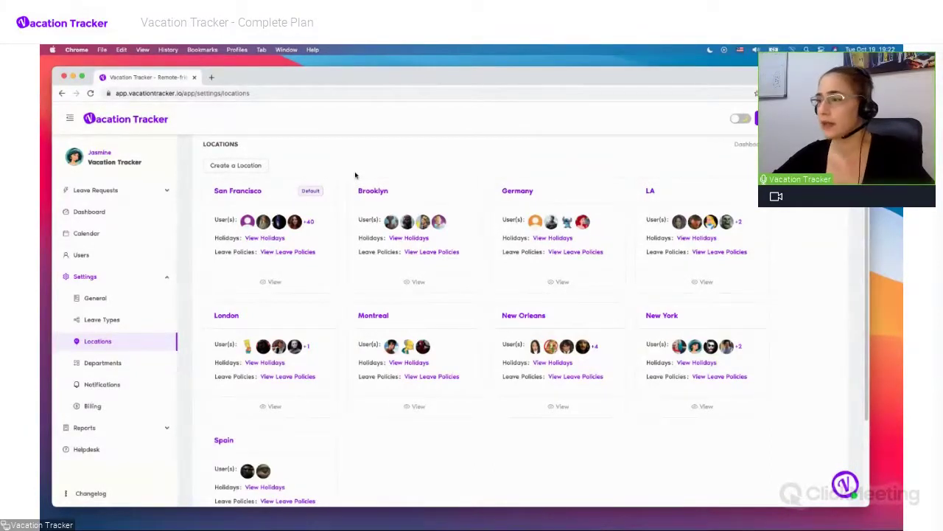
{"action": "scroll", "coordinate": [355, 175], "scroll_direction": "down", "scroll_amount": 2}
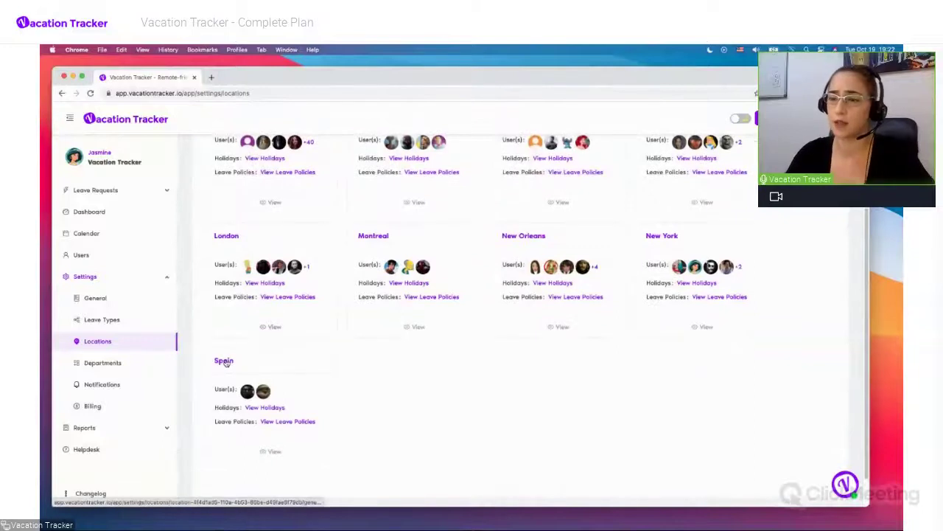
Open Spain's Leave Policies and edit its Paid Time Off policy
{"action": "left_click", "coordinate": [225, 361]}
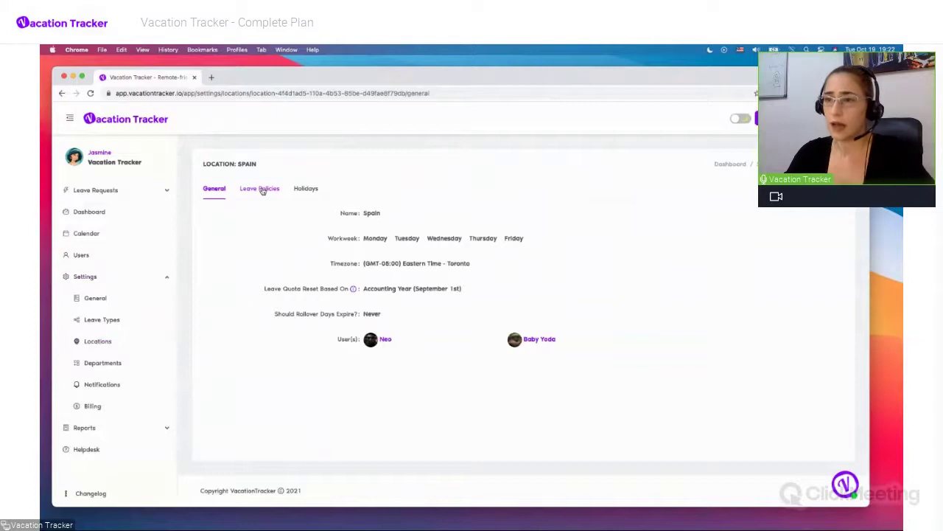
{"action": "left_click", "coordinate": [262, 191]}
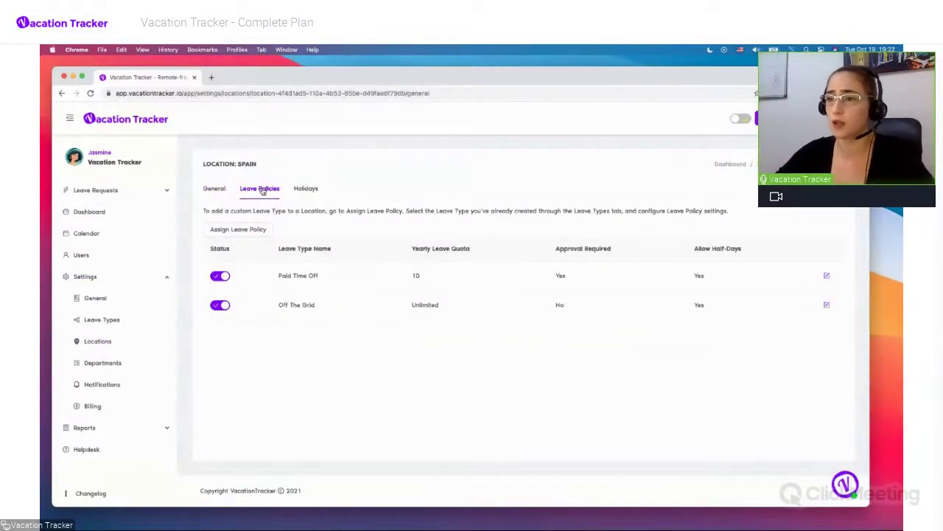
{"action": "left_click", "coordinate": [827, 276]}
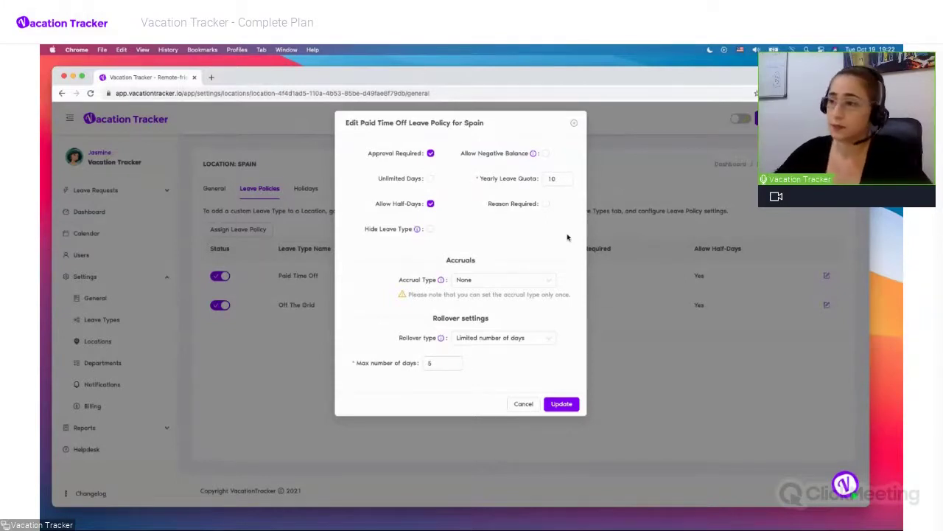
Set Paid Time Off accrual type to Monthly, keeping the 10-day yearly quota
{"action": "left_click", "coordinate": [551, 280]}
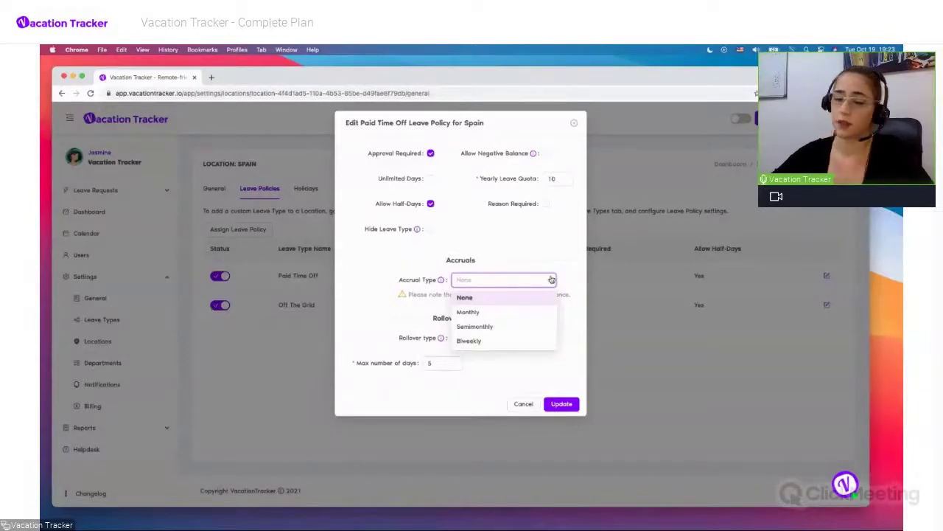
{"action": "left_click", "coordinate": [529, 312]}
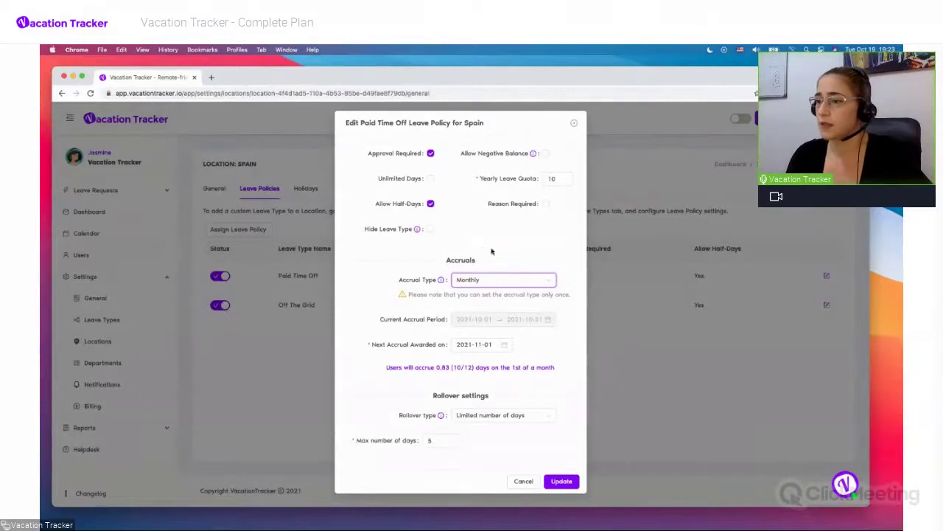
{"action": "double_click", "coordinate": [552, 180]}
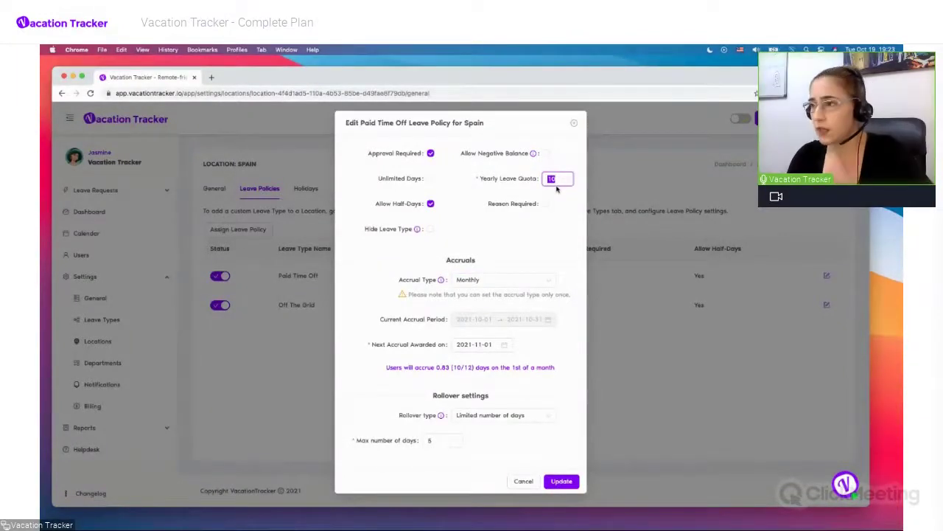
{"action": "left_click", "coordinate": [498, 236]}
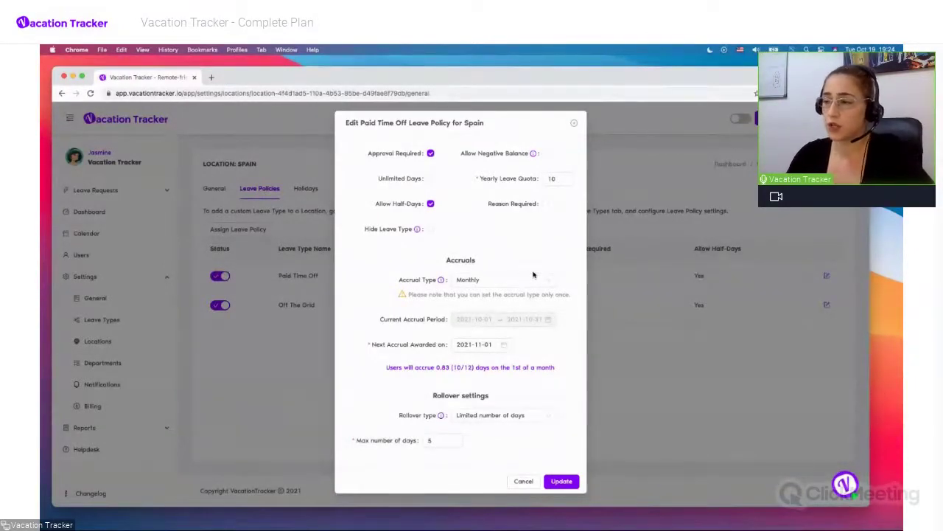
Set the next accrual award date to 2021-11-10 and point out the 0.83-day explanation
{"action": "left_click", "coordinate": [480, 345]}
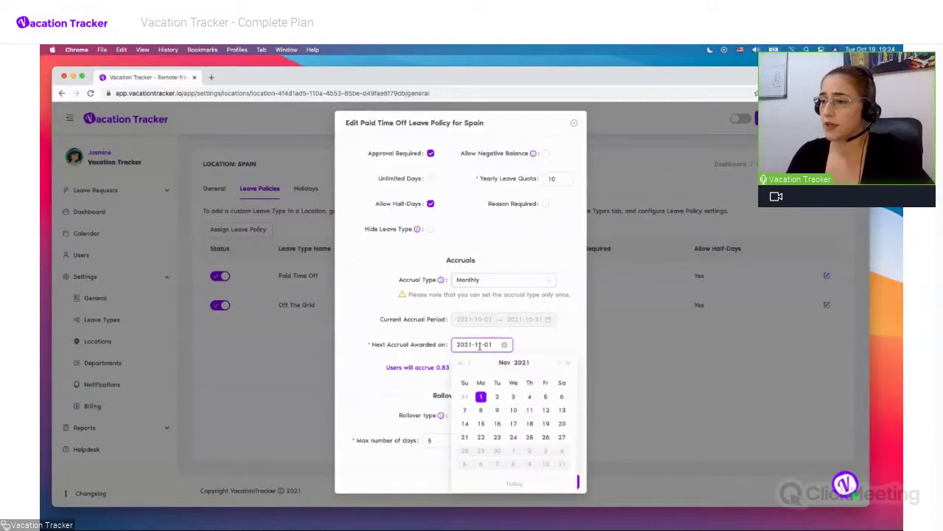
{"action": "left_click", "coordinate": [513, 409]}
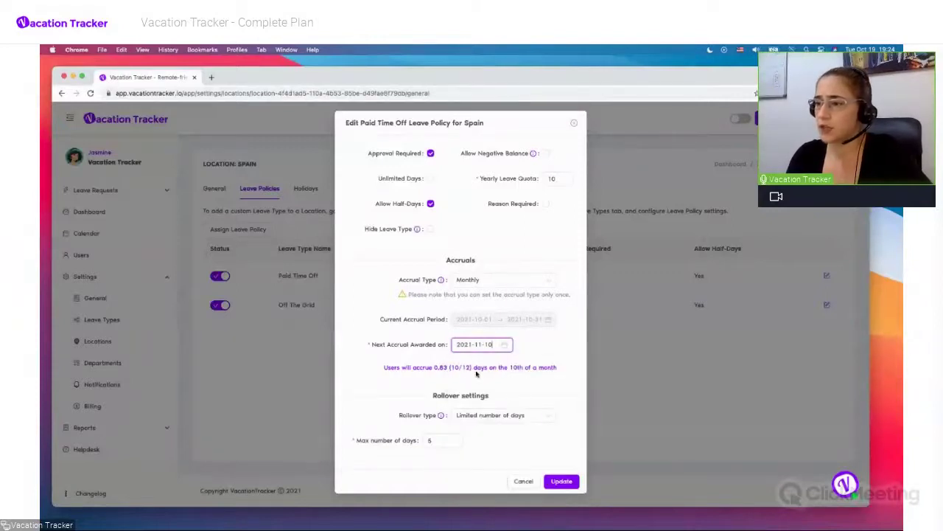
{"action": "triple_click", "coordinate": [490, 368]}
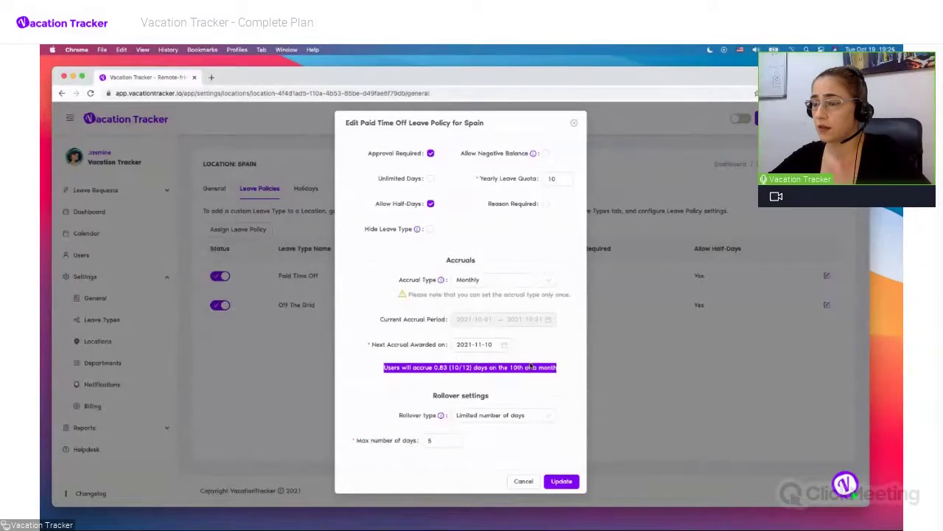
{"action": "left_click", "coordinate": [539, 361]}
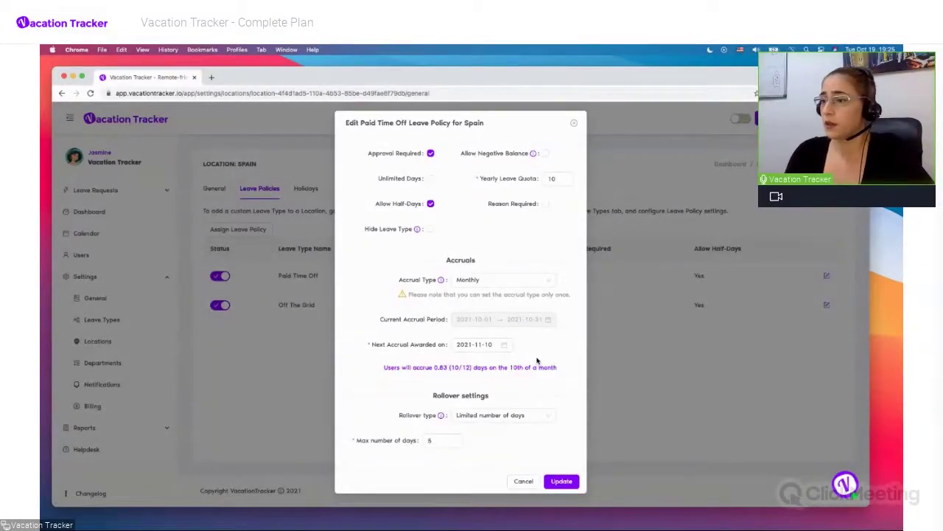
Switch accrual to Semimonthly (0.42 days on the 3rd and 18th) with next award 2021-11-03
{"action": "left_click", "coordinate": [534, 282]}
{"action": "left_click", "coordinate": [507, 327]}
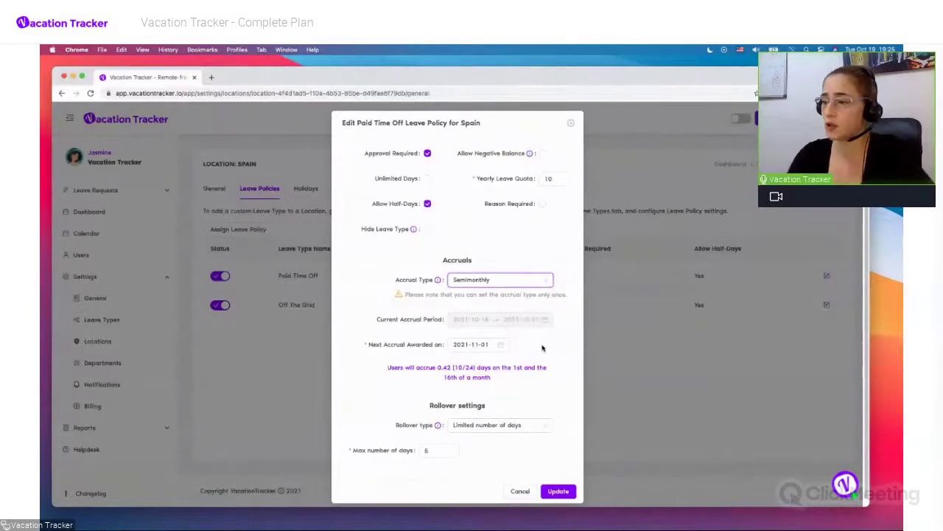
{"action": "scroll", "coordinate": [543, 347], "scroll_direction": "down", "scroll_amount": 1}
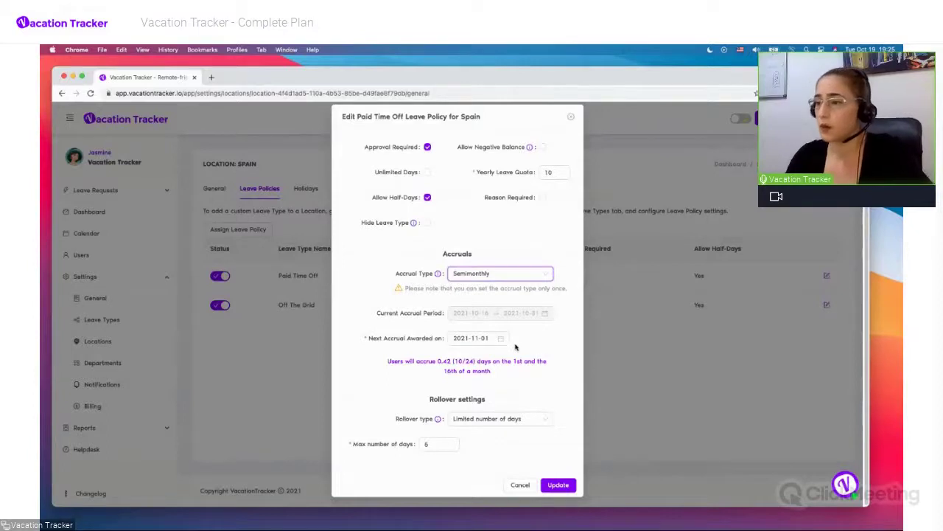
{"action": "left_click", "coordinate": [485, 337]}
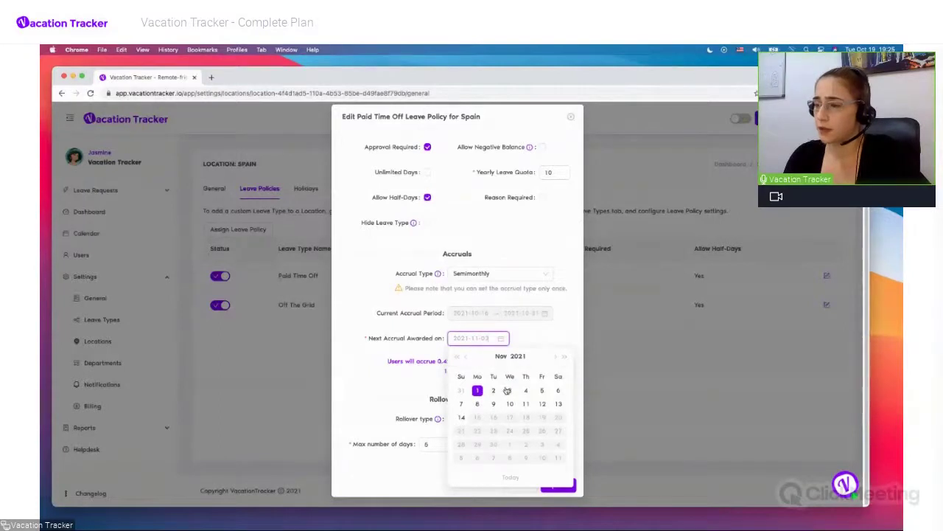
{"action": "left_click", "coordinate": [510, 390]}
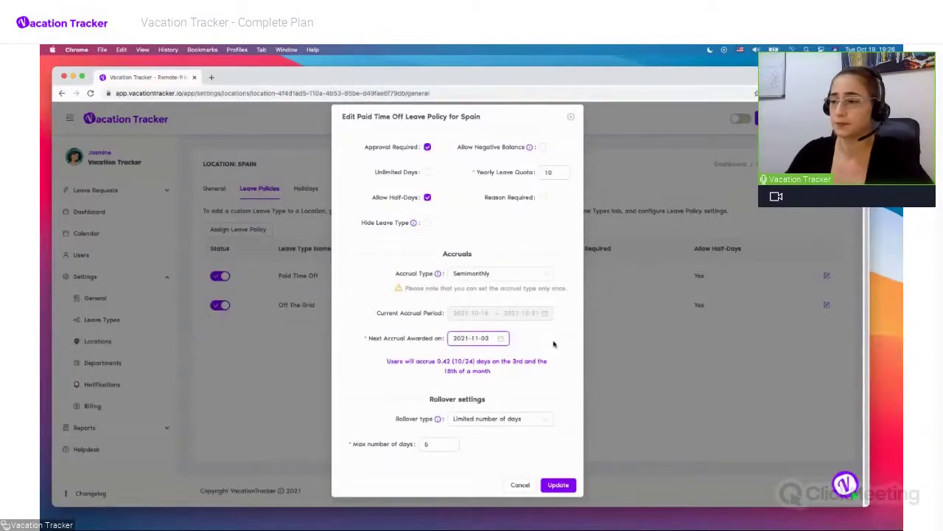
Switch accrual to Biweekly with the current period 2021-10-14 to 2021-10-27
{"action": "left_click", "coordinate": [533, 274]}
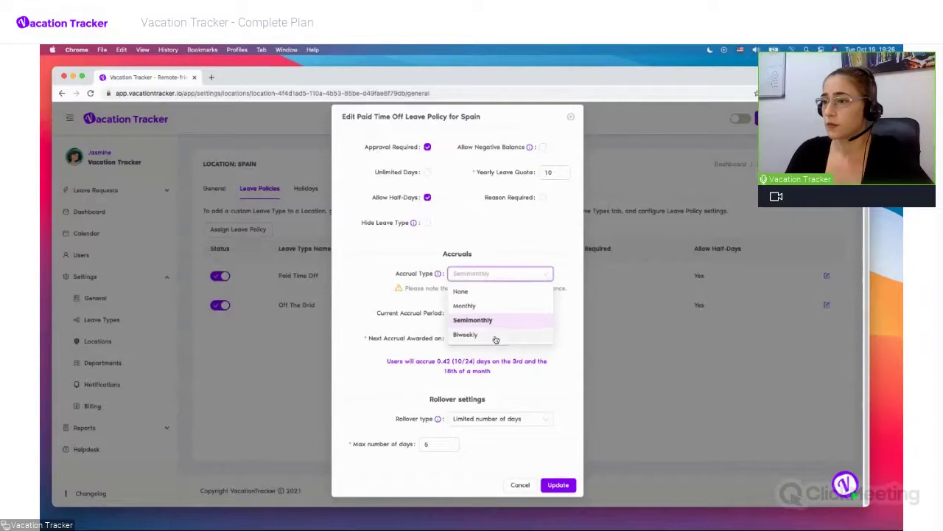
{"action": "left_click", "coordinate": [471, 335]}
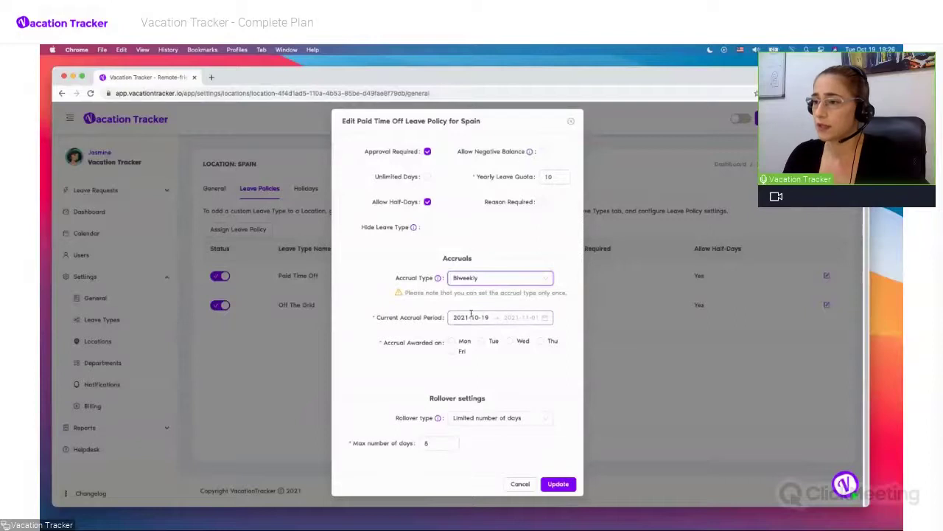
{"action": "left_click", "coordinate": [471, 314]}
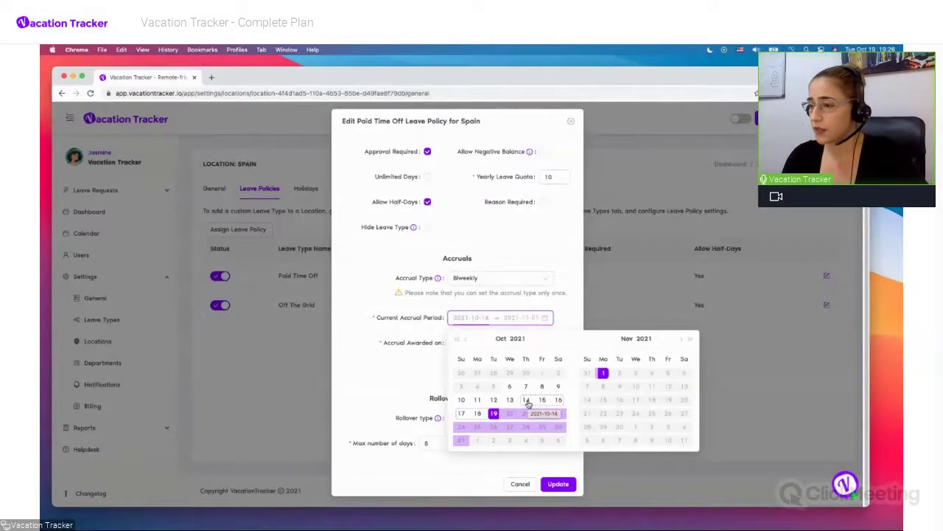
{"action": "left_click", "coordinate": [527, 402]}
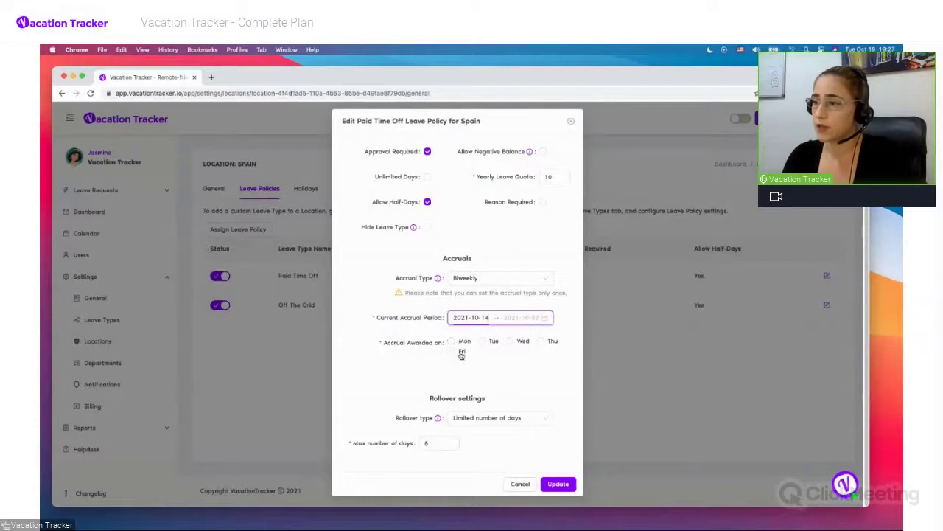
{"action": "left_click", "coordinate": [486, 317]}
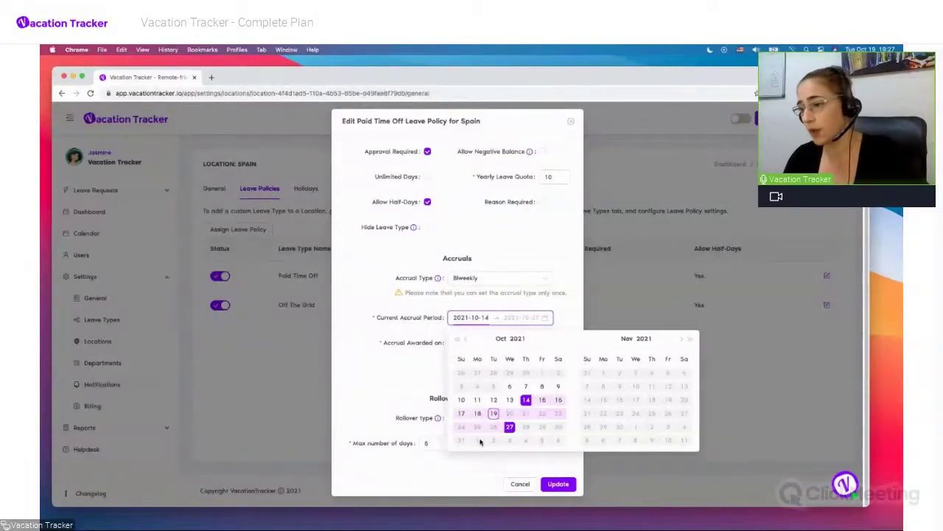
{"action": "left_click", "coordinate": [434, 374]}
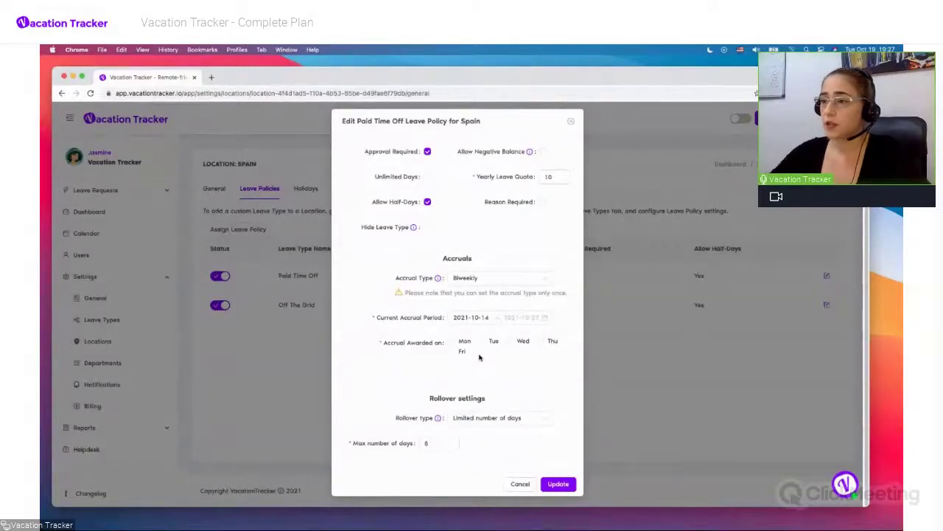
{"action": "left_click", "coordinate": [532, 281]}
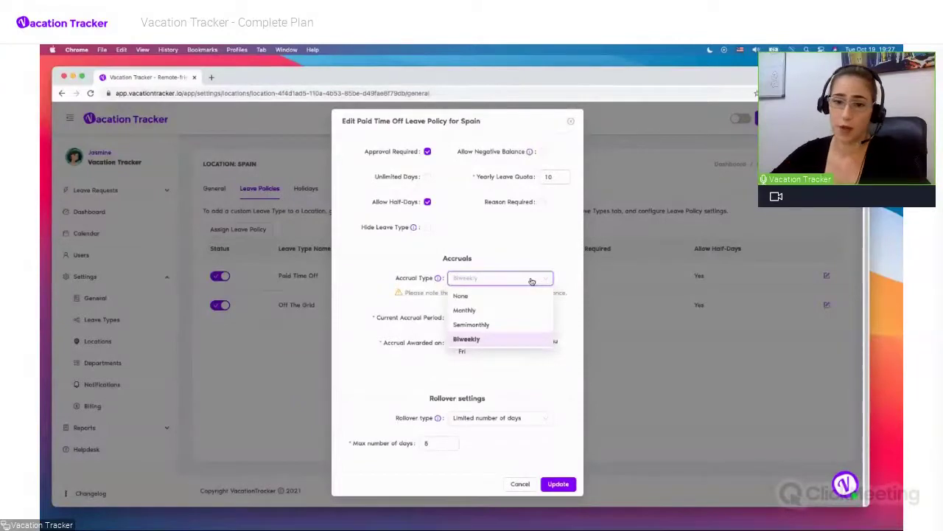
Close the accrual type list, keeping Biweekly, to review the 10-day quota and 5-day rollover
{"action": "left_click", "coordinate": [535, 255]}
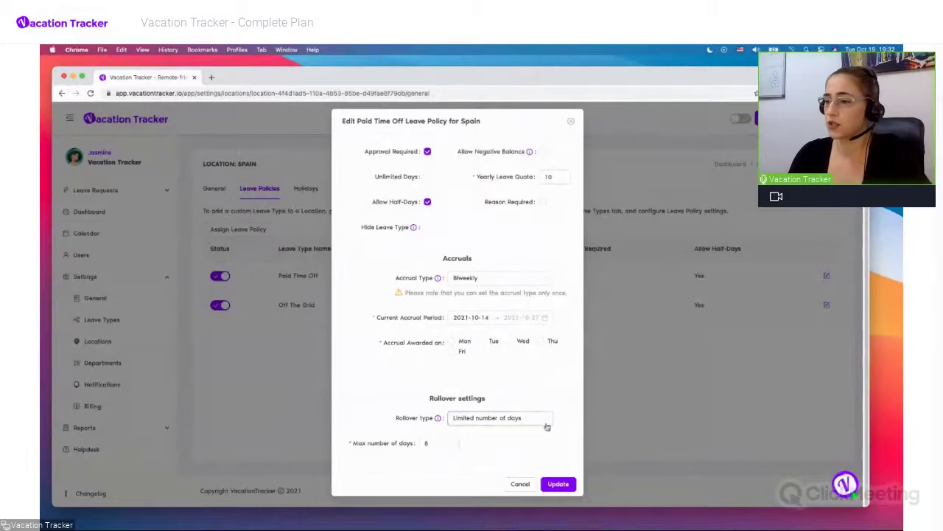
Cancel the Spain policy unchanged and open the Montreal location's General settings
{"action": "left_click", "coordinate": [520, 485]}
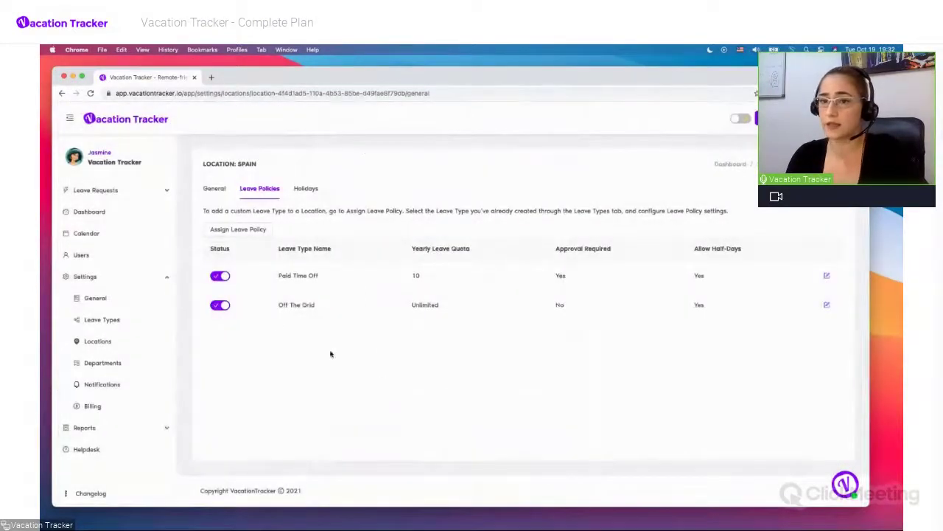
{"action": "left_click", "coordinate": [106, 340]}
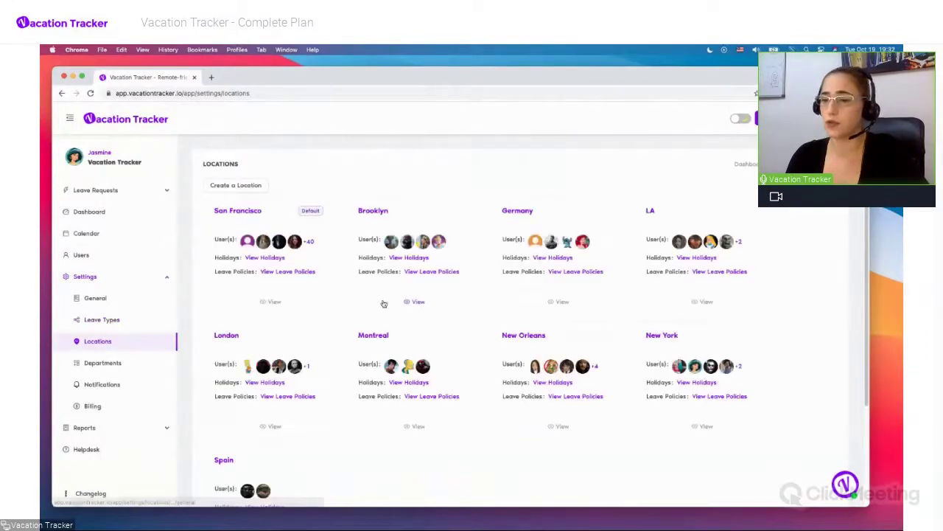
{"action": "left_click", "coordinate": [375, 336]}
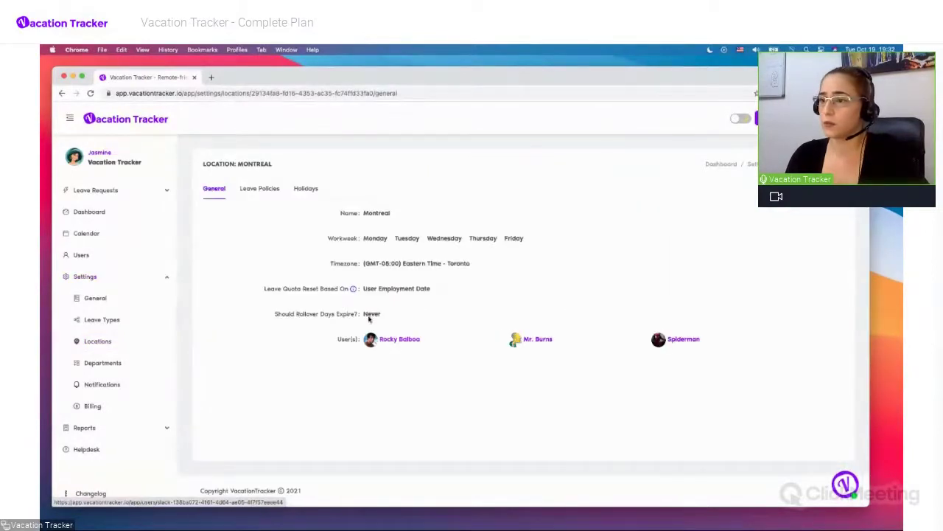
{"action": "left_click", "coordinate": [683, 339]}
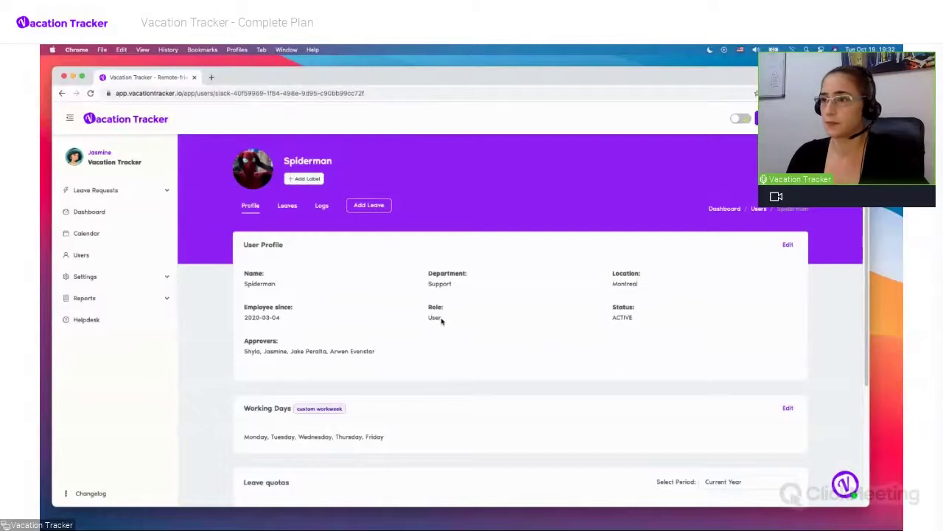
{"action": "scroll", "coordinate": [441, 321], "scroll_direction": "down", "scroll_amount": 2}
{"action": "scroll", "coordinate": [441, 322], "scroll_direction": "down", "scroll_amount": 2}
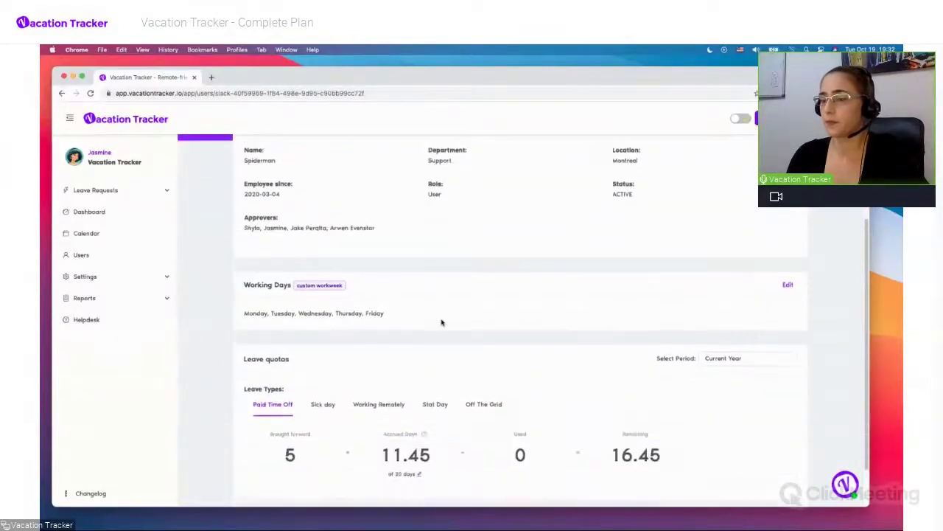
{"action": "scroll", "coordinate": [441, 322], "scroll_direction": "down", "scroll_amount": 1}
{"action": "scroll", "coordinate": [441, 322], "scroll_direction": "up", "scroll_amount": 3}
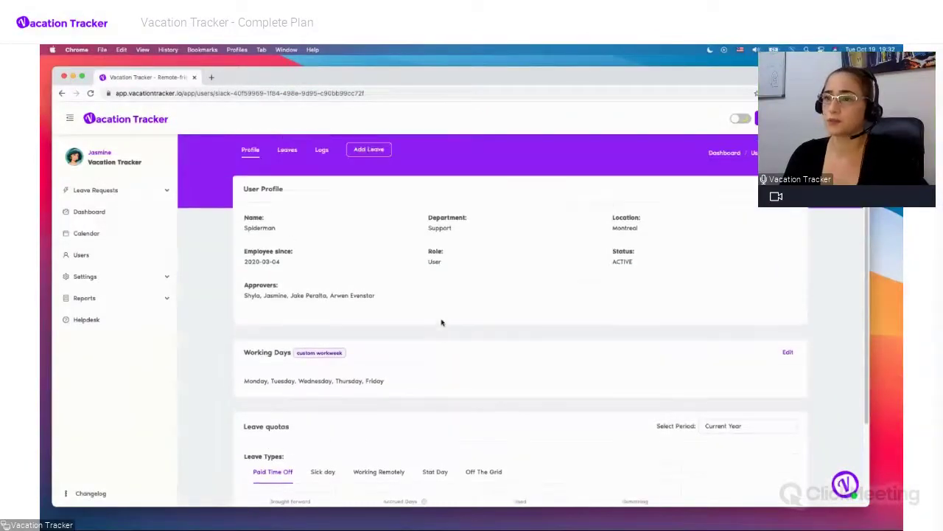
{"action": "scroll", "coordinate": [441, 322], "scroll_direction": "up", "scroll_amount": 2}
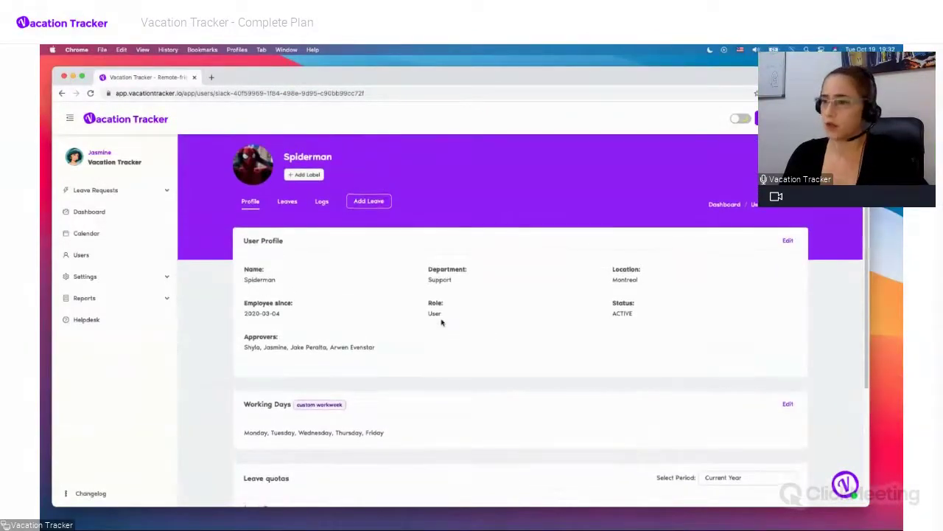
{"action": "scroll", "coordinate": [441, 322], "scroll_direction": "down", "scroll_amount": 4}
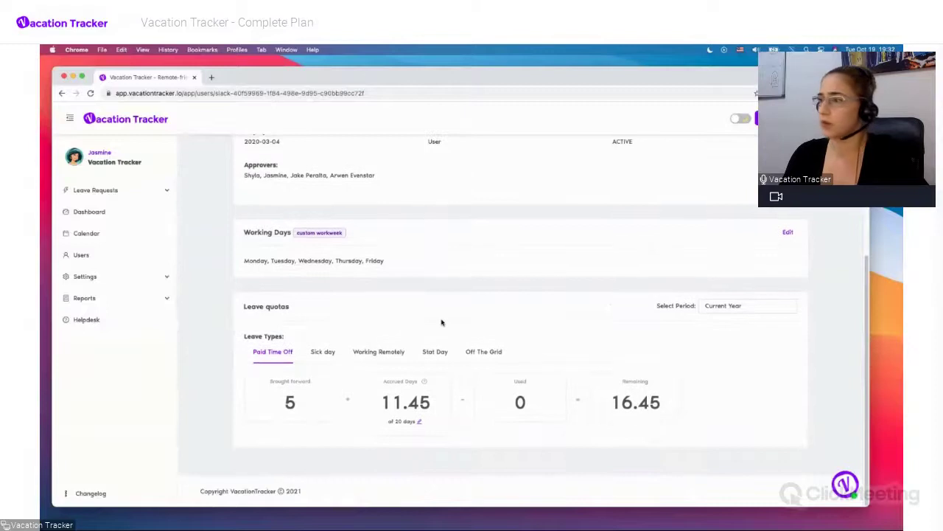
{"action": "double_click", "coordinate": [388, 382]}
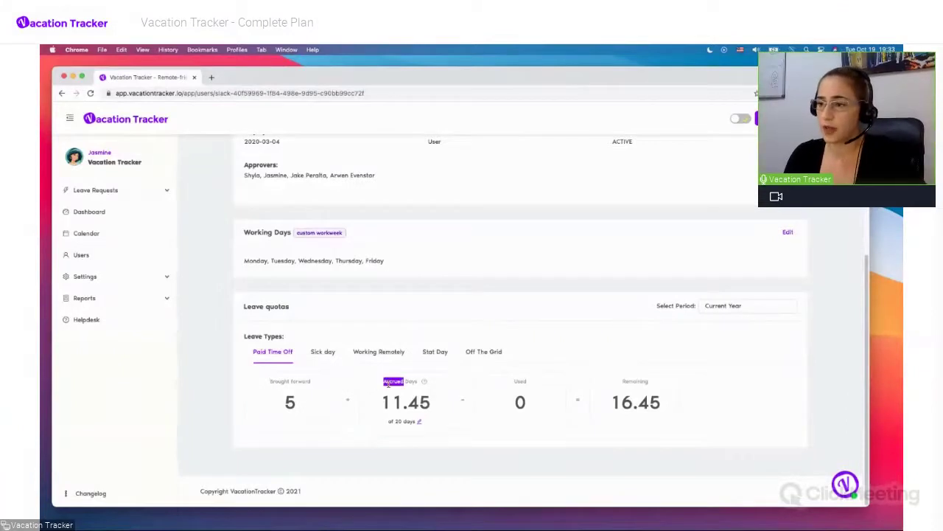
{"action": "triple_click", "coordinate": [388, 382]}
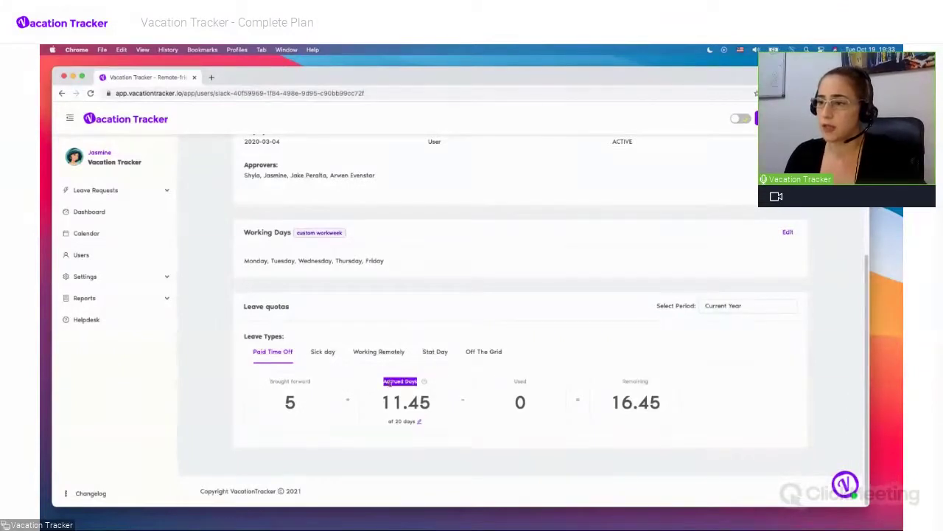
{"action": "left_click", "coordinate": [411, 332]}
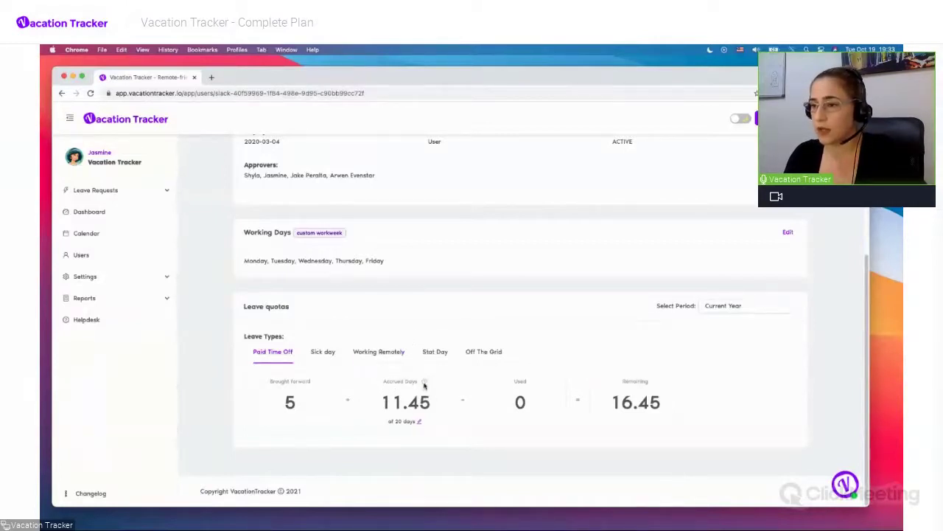
{"action": "mouse_move", "coordinate": [424, 383]}
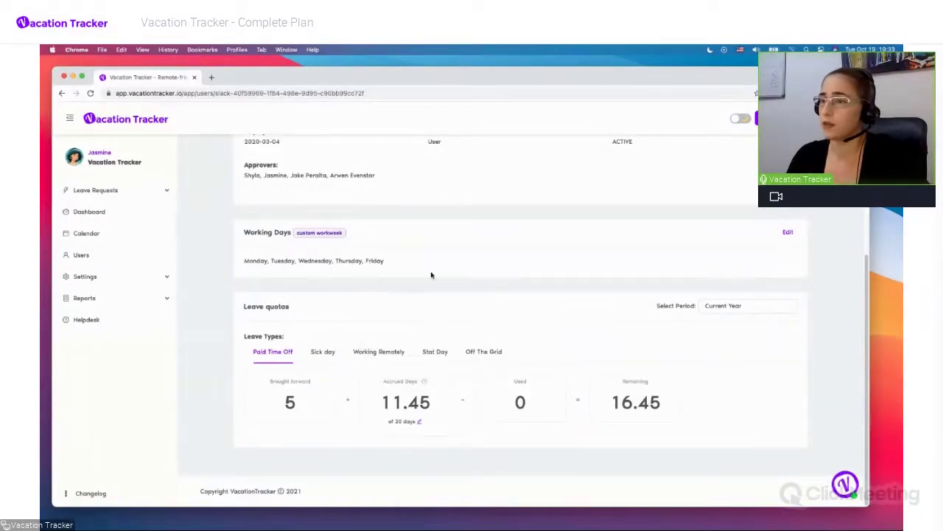
{"action": "scroll", "coordinate": [431, 275], "scroll_direction": "up", "scroll_amount": 3}
{"action": "scroll", "coordinate": [431, 275], "scroll_direction": "up", "scroll_amount": 2}
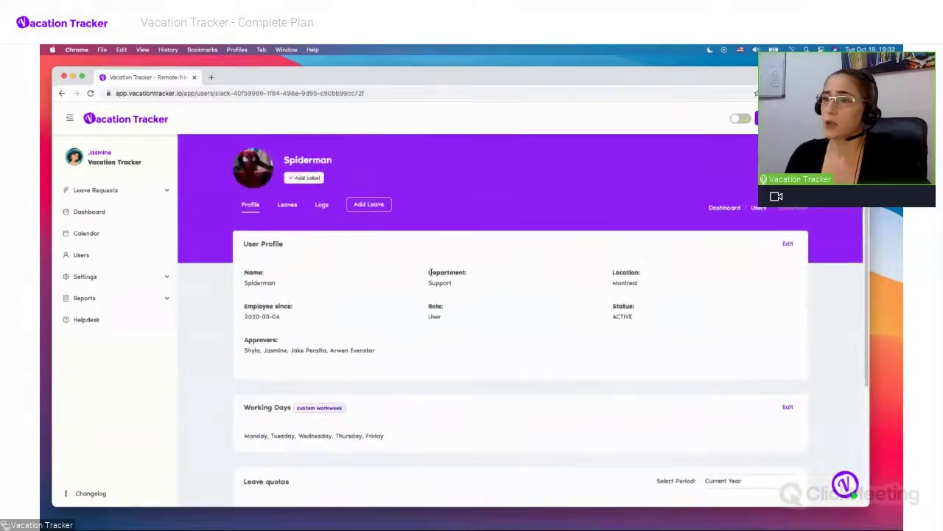
{"action": "left_click", "coordinate": [323, 206]}
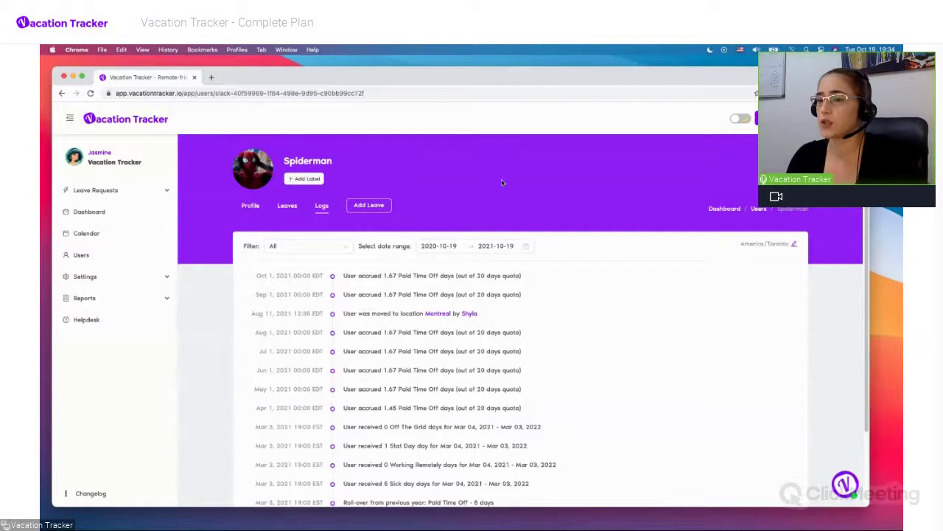
{"action": "scroll", "coordinate": [502, 183], "scroll_direction": "down", "scroll_amount": 1}
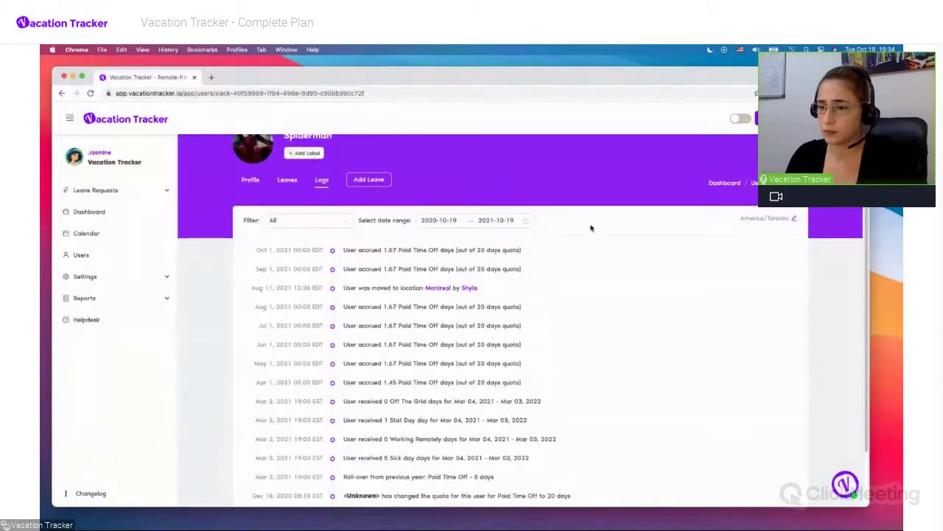
{"action": "scroll", "coordinate": [619, 266], "scroll_direction": "up", "scroll_amount": 1}
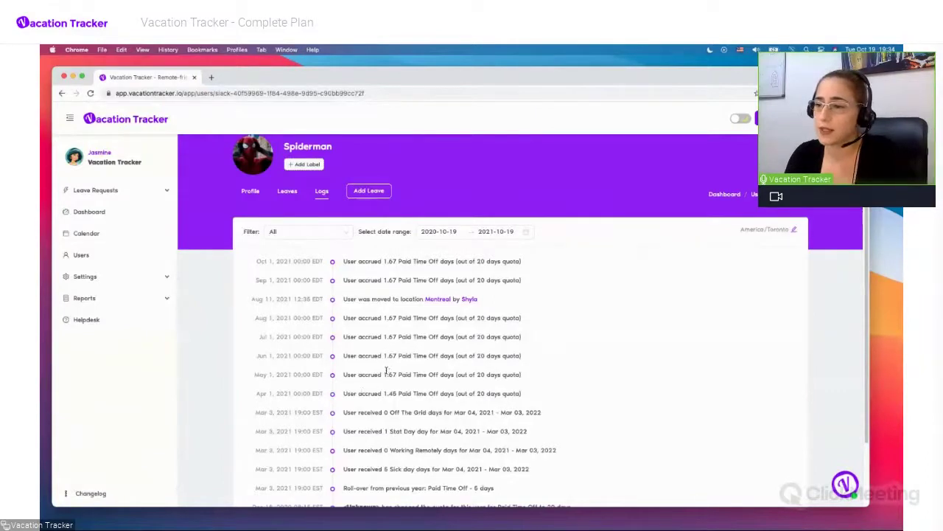
Highlight the 1.67-day May 1 and 1.45-day Apr 1 accrual amounts
{"action": "left_click_drag", "start_coordinate": [384, 375], "coordinate": [397, 374]}
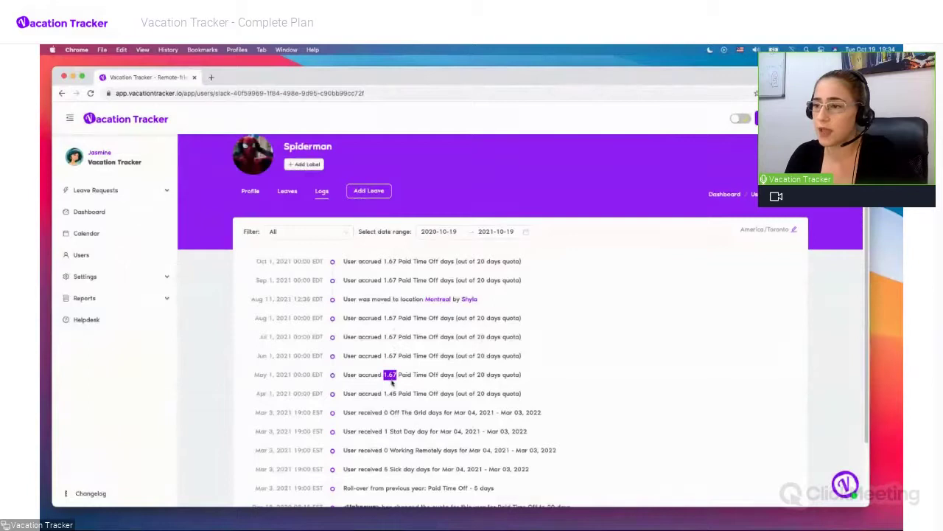
{"action": "left_click", "coordinate": [387, 393]}
{"action": "left_click_drag", "start_coordinate": [384, 393], "coordinate": [397, 393]}
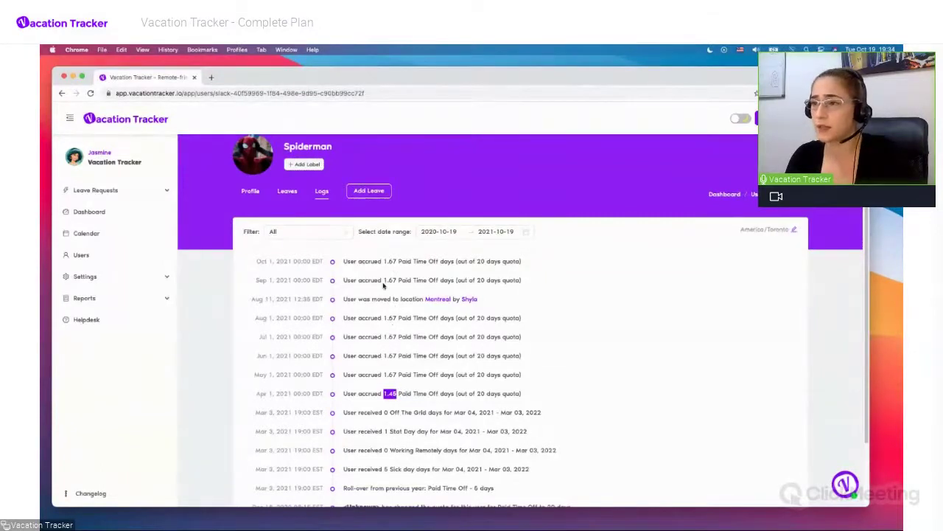
{"action": "left_click", "coordinate": [382, 351]}
{"action": "scroll", "coordinate": [382, 351], "scroll_direction": "up", "scroll_amount": 1}
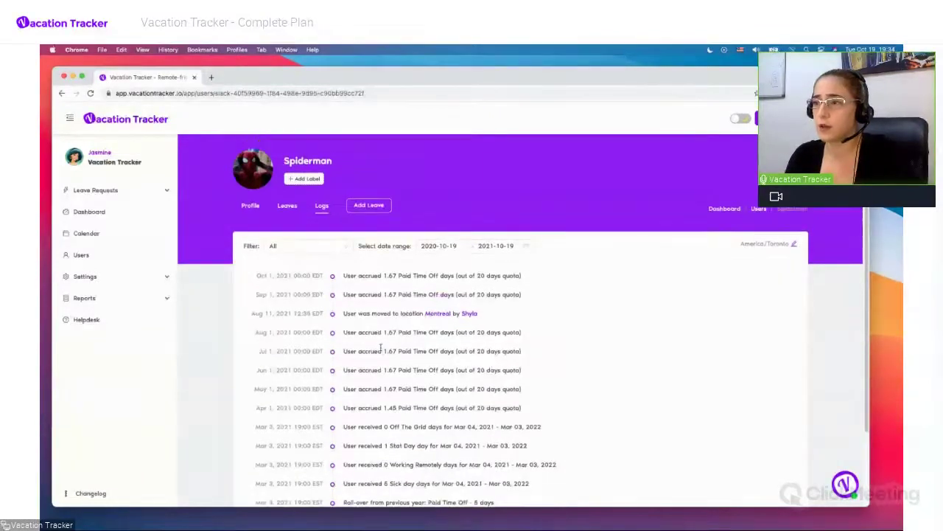
Return to the Profile tab and review the Paid Time Off quota: 11.45 accrued, 16.45 remaining
{"action": "left_click", "coordinate": [254, 207]}
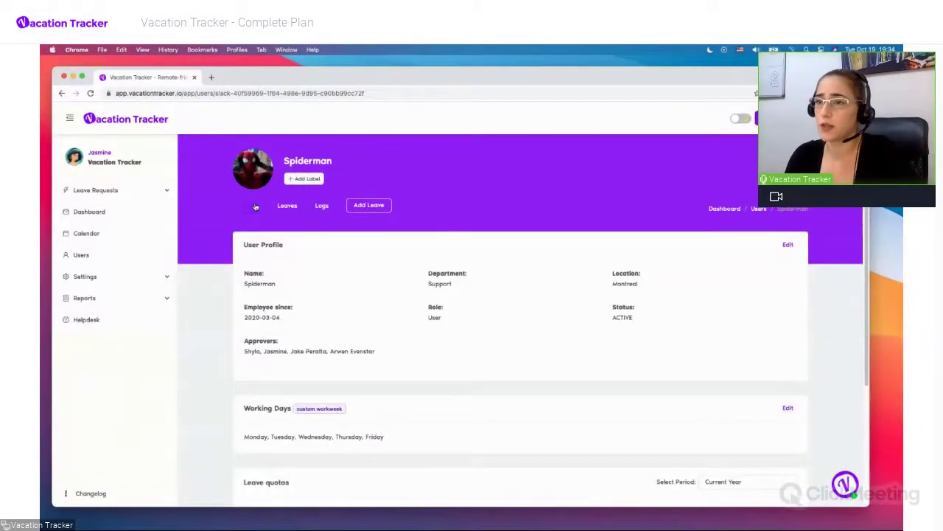
{"action": "scroll", "coordinate": [347, 290], "scroll_direction": "down", "scroll_amount": 3}
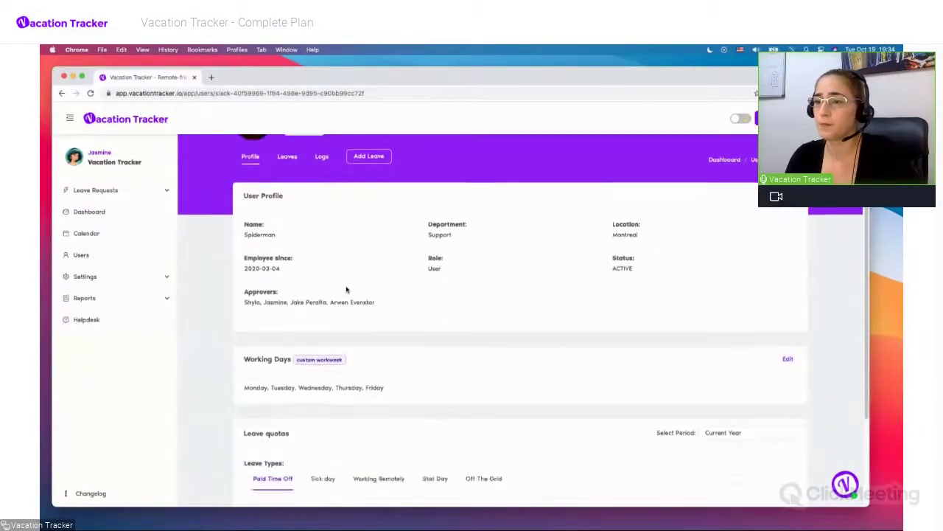
{"action": "scroll", "coordinate": [347, 290], "scroll_direction": "down", "scroll_amount": 2}
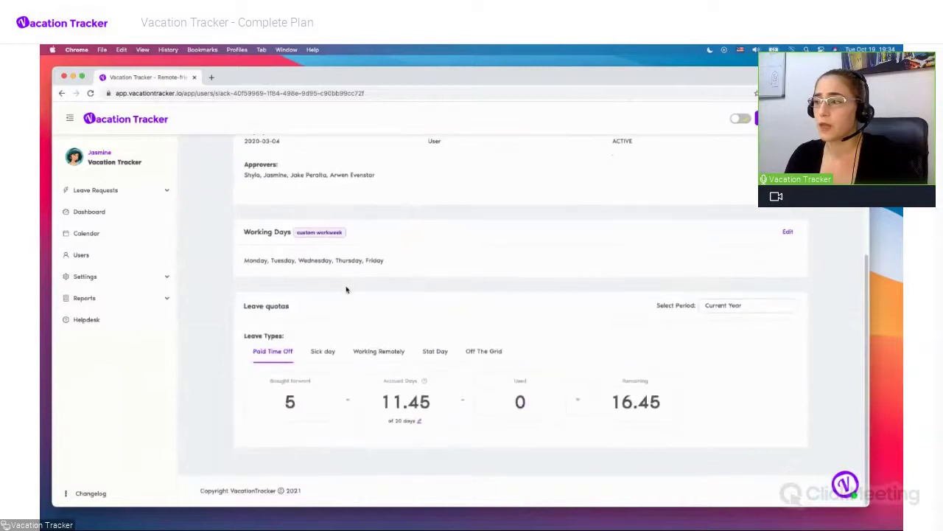
{"action": "scroll", "coordinate": [347, 289], "scroll_direction": "up", "scroll_amount": 5}
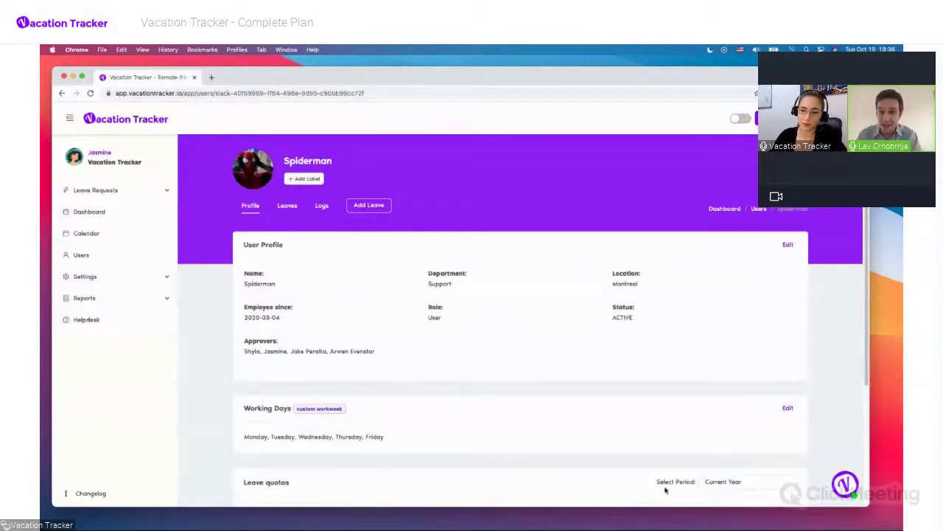
{"action": "key", "text": "ctrl+Up"}
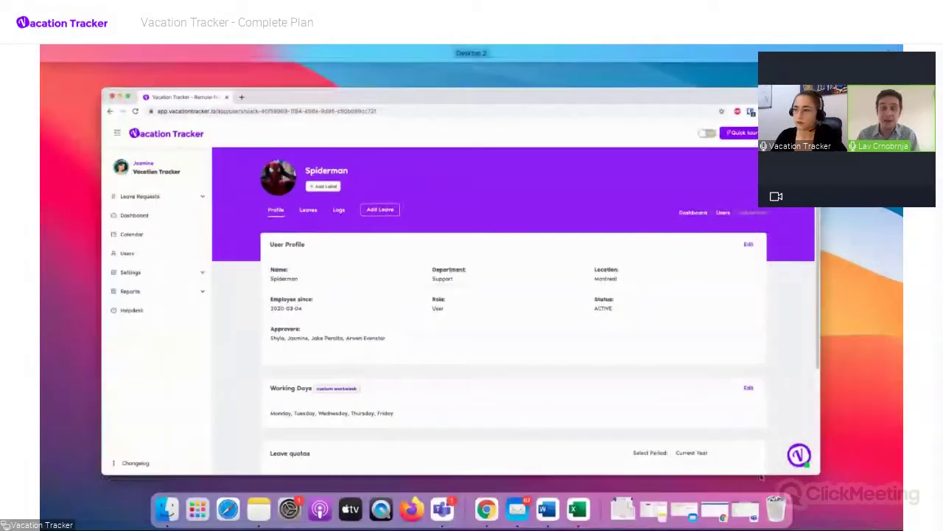
{"action": "left_click", "coordinate": [472, 344]}
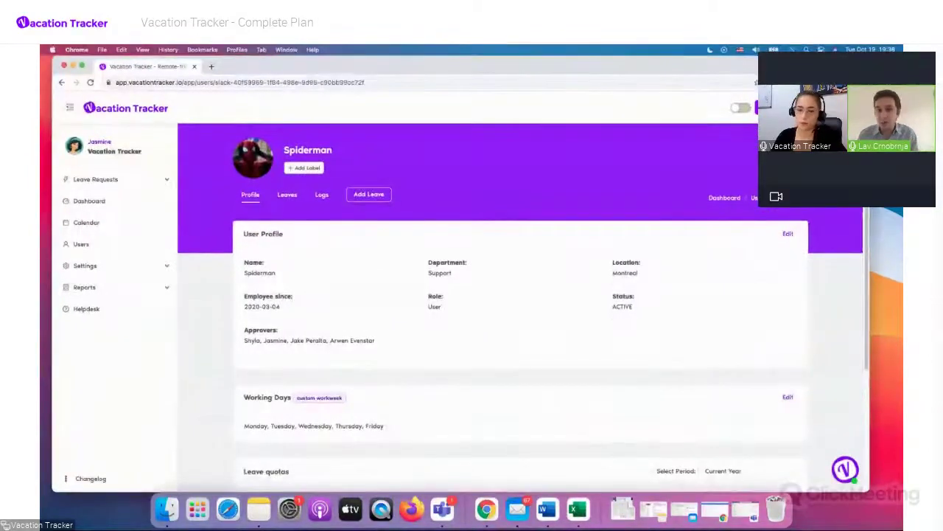
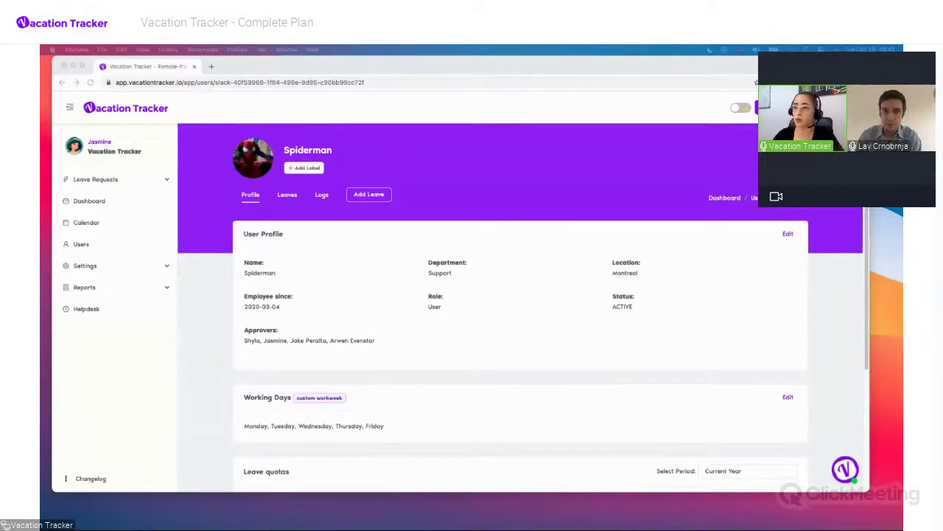
{"action": "scroll", "coordinate": [351, 295], "scroll_direction": "down", "scroll_amount": 3}
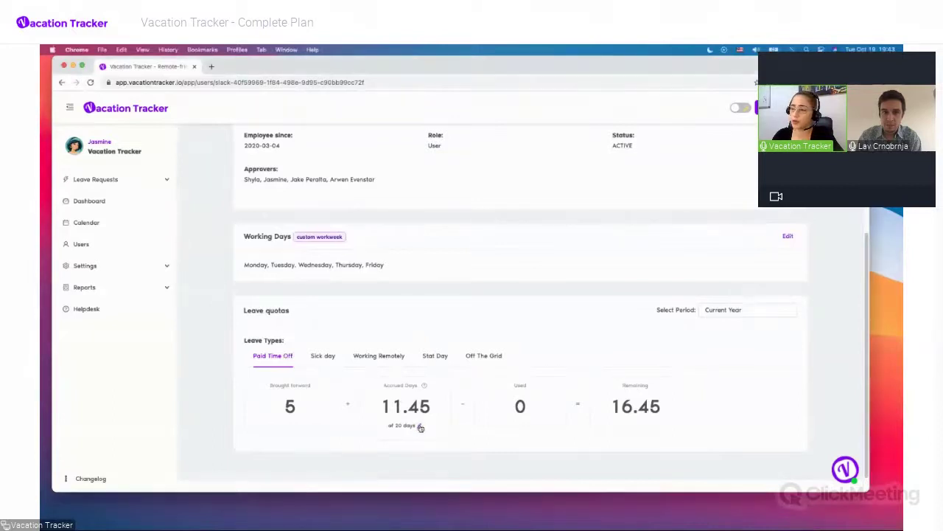
In the Update leave type dialog, replace the 20-day Paid Time Off quota with 16 and save
{"action": "left_click", "coordinate": [420, 428]}
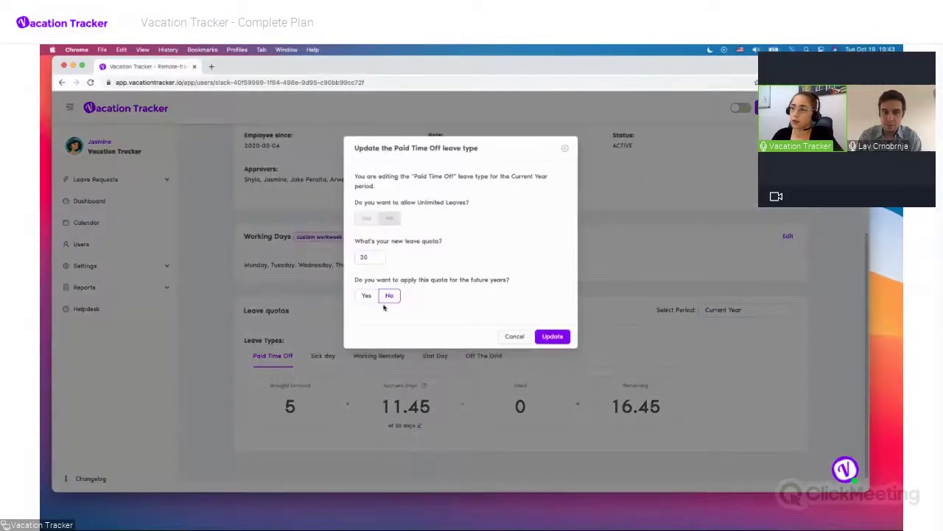
{"action": "left_click", "coordinate": [364, 257]}
{"action": "double_click", "coordinate": [364, 257]}
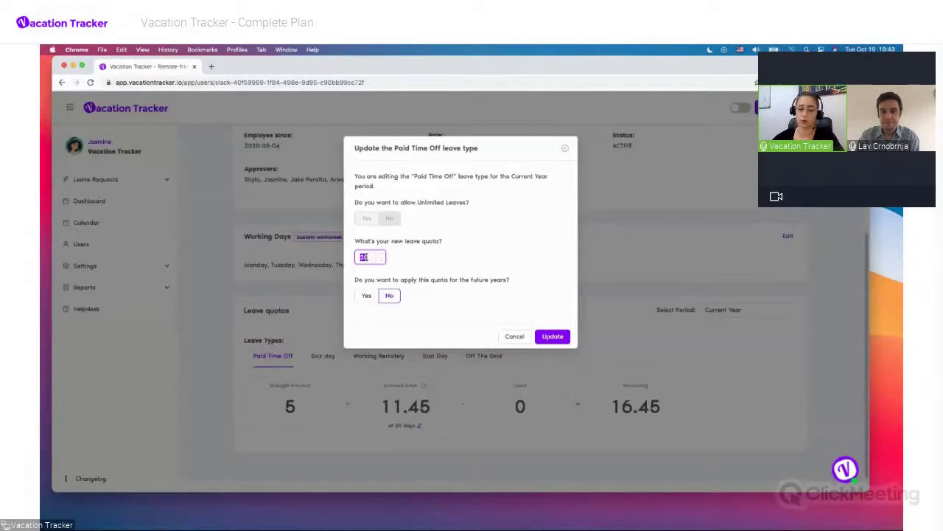
{"action": "type", "text": "16"}
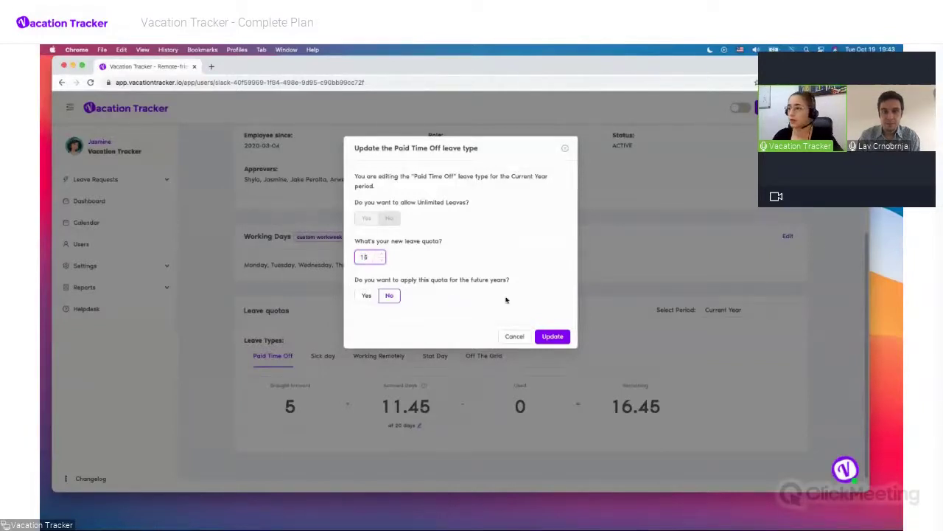
{"action": "left_click", "coordinate": [552, 336]}
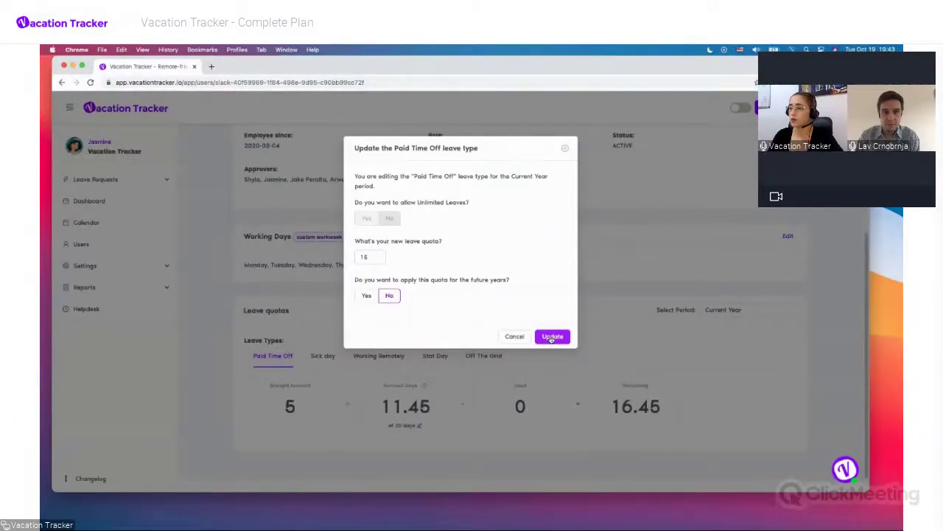